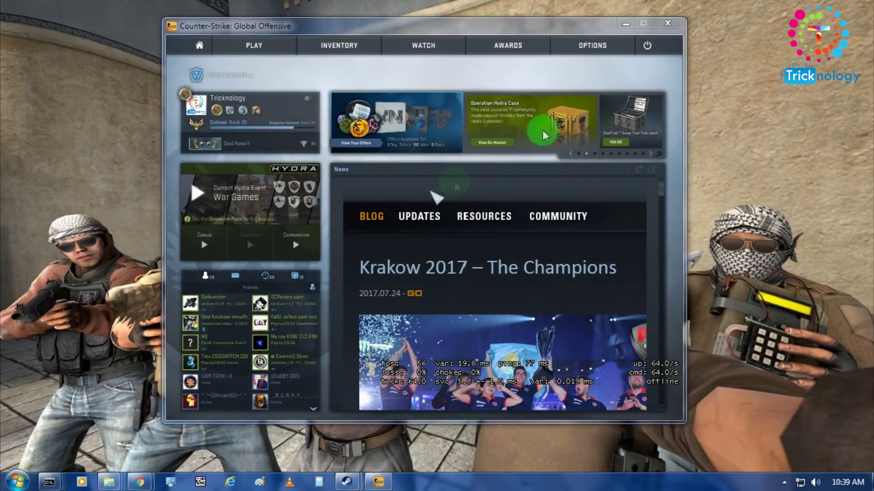
pyautogui.moveTo(447, 33); pyautogui.dragTo(450, 31)
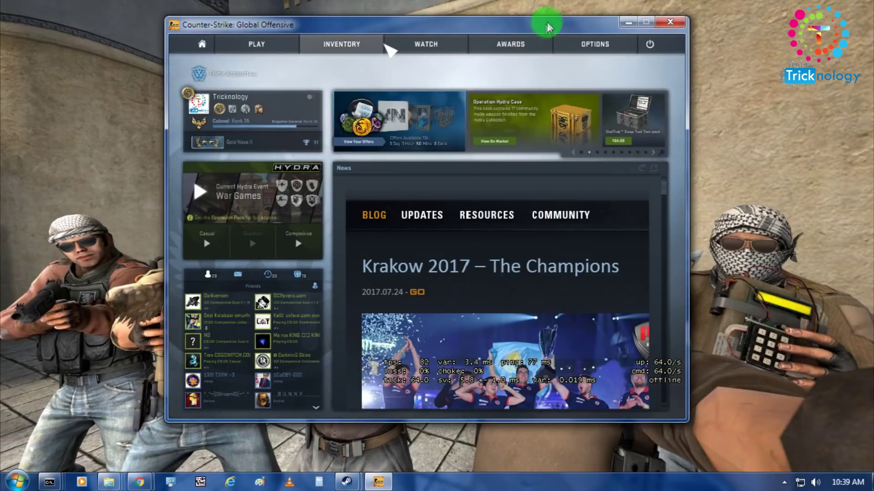
pyautogui.moveTo(548, 27); pyautogui.dragTo(561, 41)
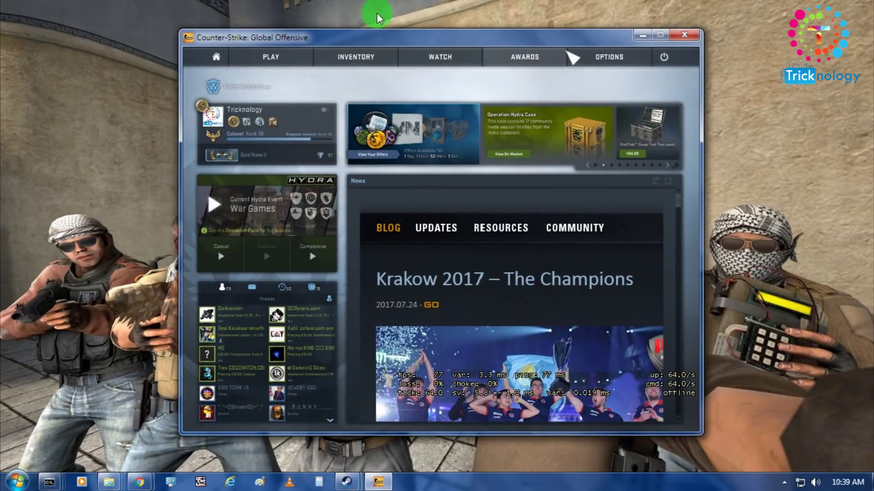
pyautogui.moveTo(477, 42); pyautogui.dragTo(483, 37)
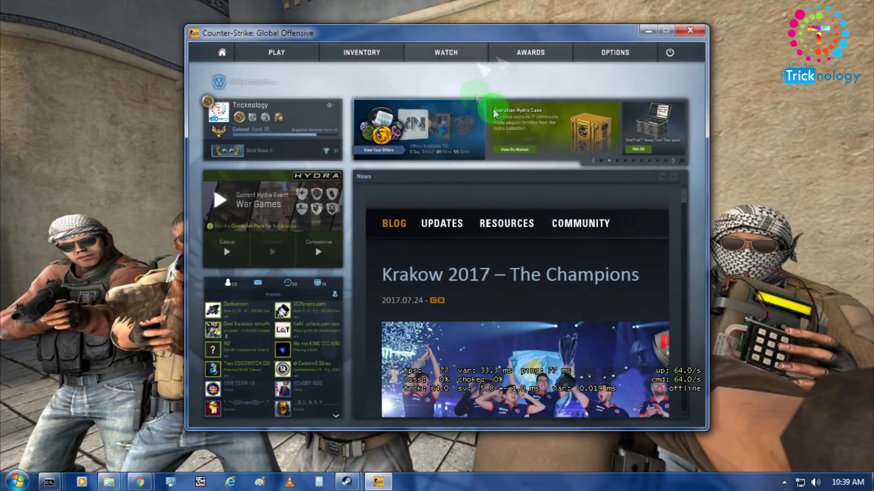
pyautogui.moveTo(307, 37); pyautogui.dragTo(274, 46)
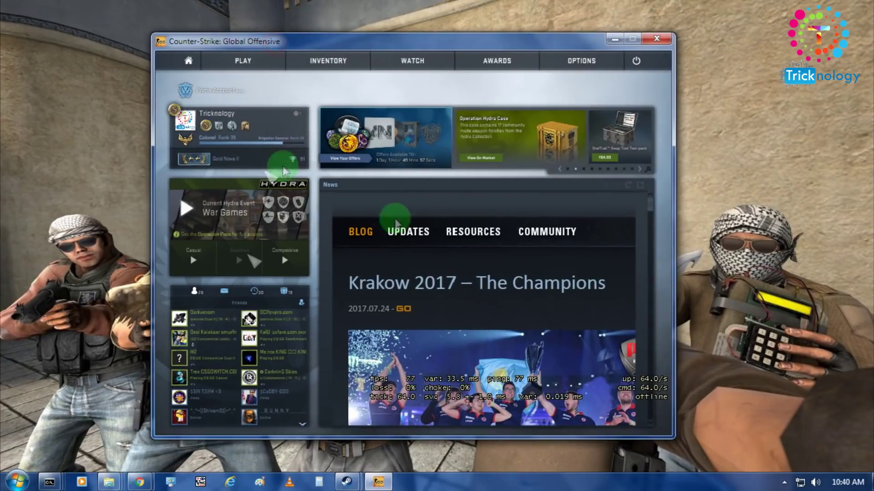
pyautogui.moveTo(475, 234)
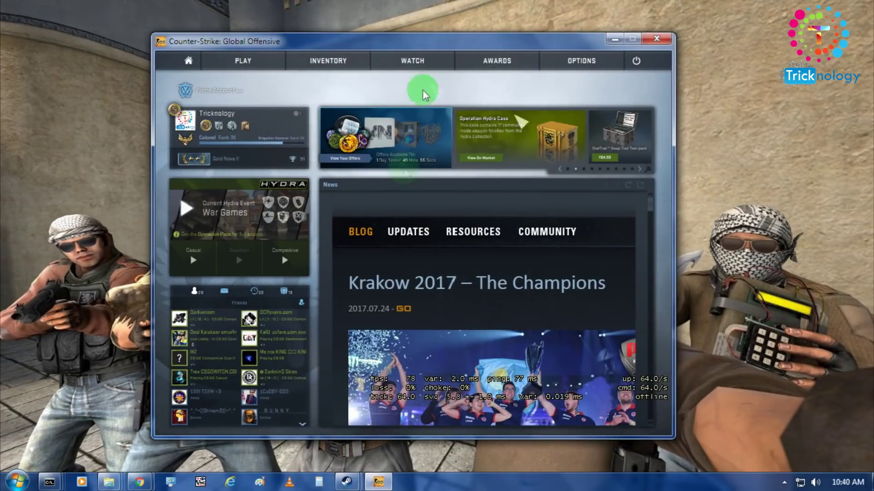
pyautogui.moveTo(233, 46); pyautogui.dragTo(243, 41)
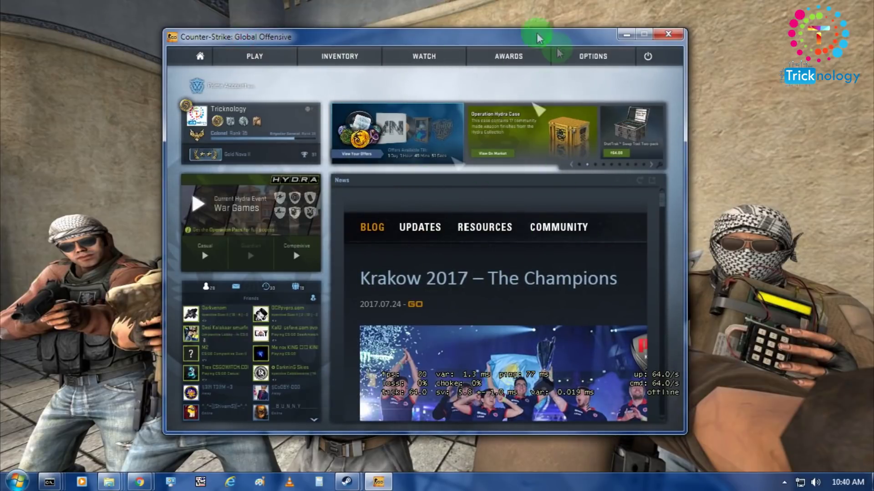
pyautogui.moveTo(516, 29); pyautogui.dragTo(524, 27)
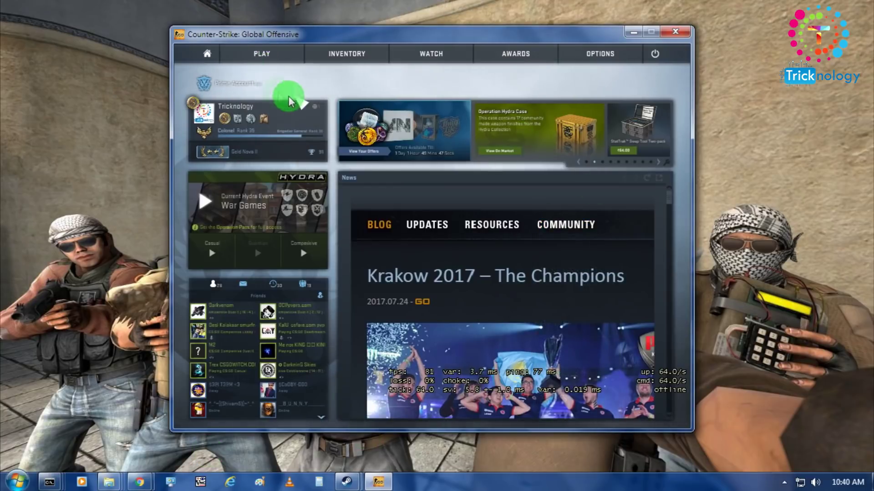
# - Start a Casual match on the Dust II map and join the Terrorists team
pyautogui.click(258, 55)
pyautogui.click(269, 84)
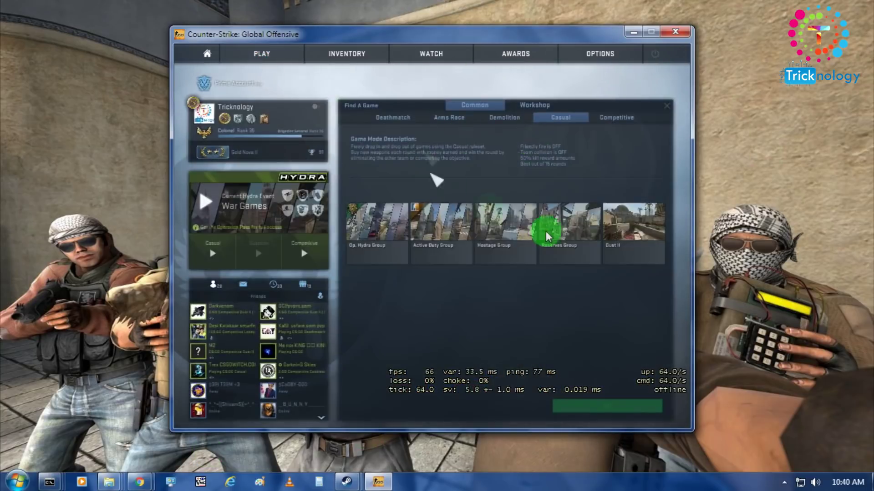
pyautogui.click(643, 234)
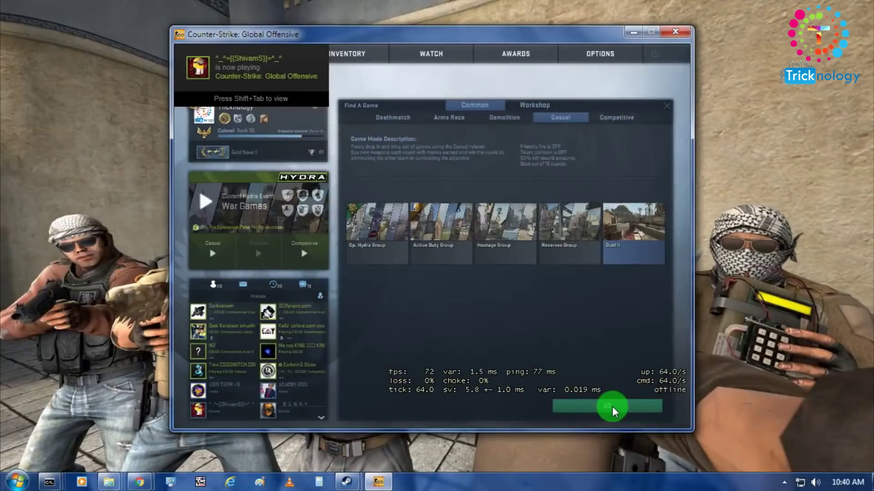
pyautogui.click(612, 406)
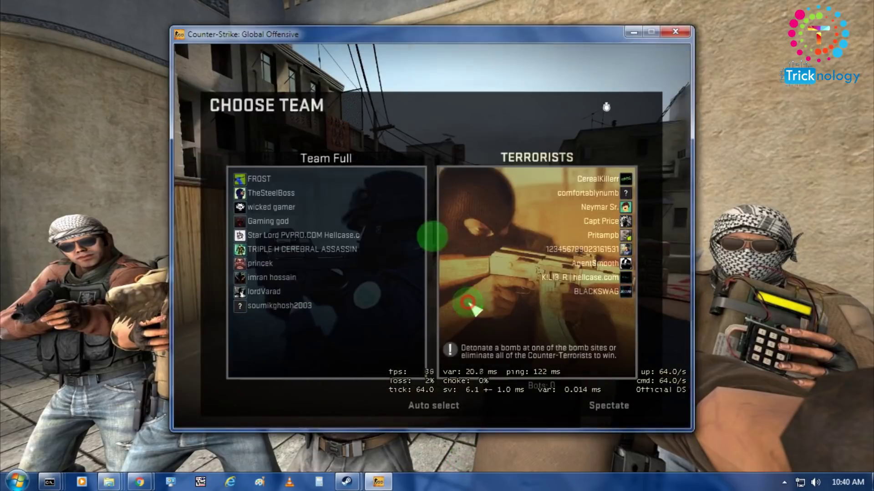
pyautogui.click(431, 236)
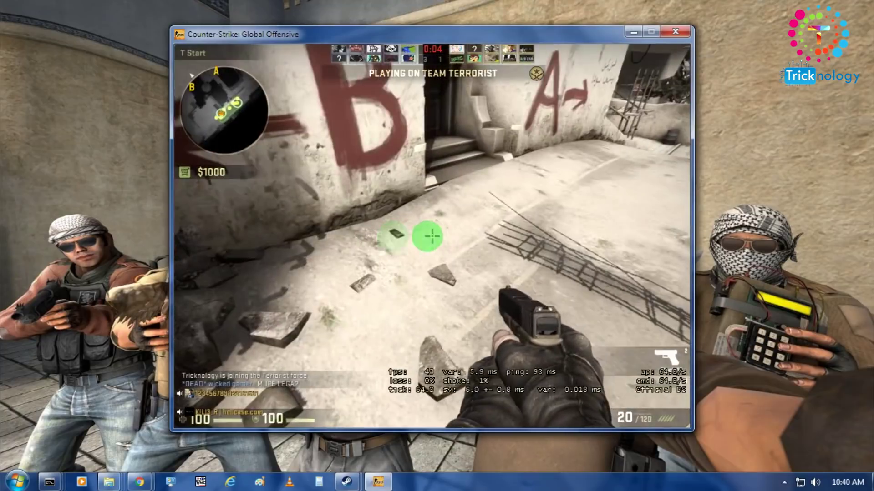
# - Buy a Molotov and a Smoke Grenade, then return to the match
pyautogui.press('3')
pyautogui.press('b')
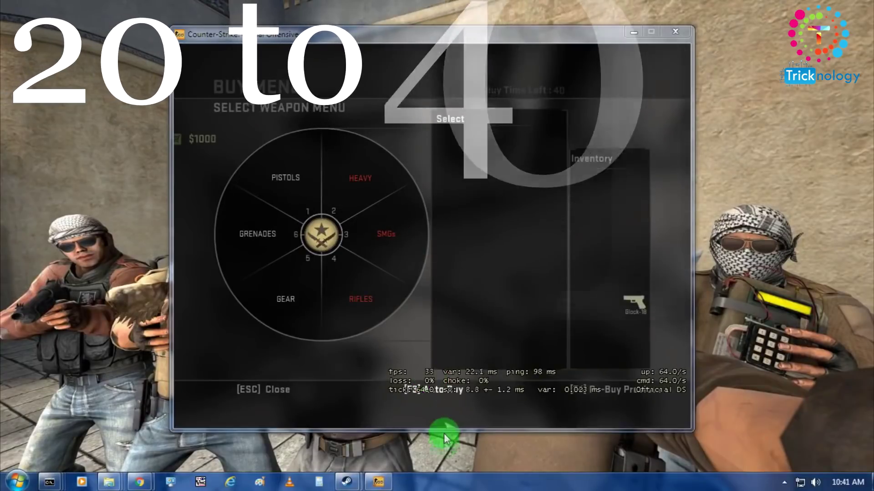
pyautogui.click(444, 444)
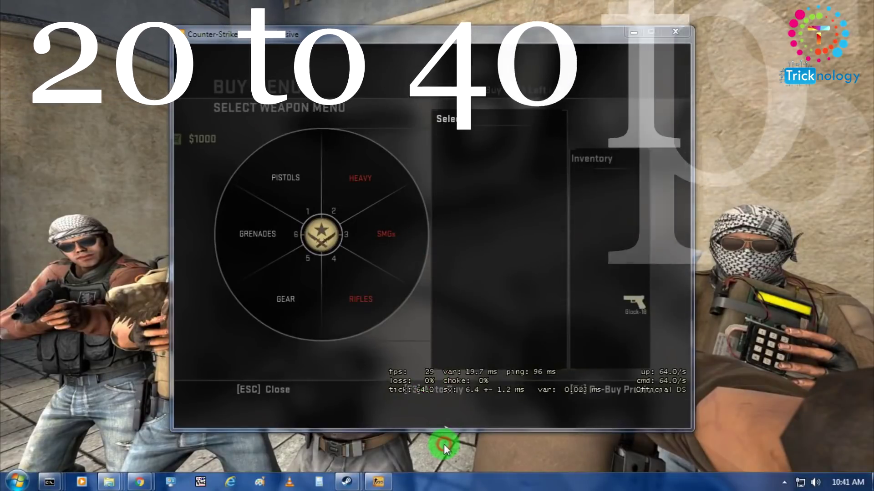
pyautogui.click(268, 238)
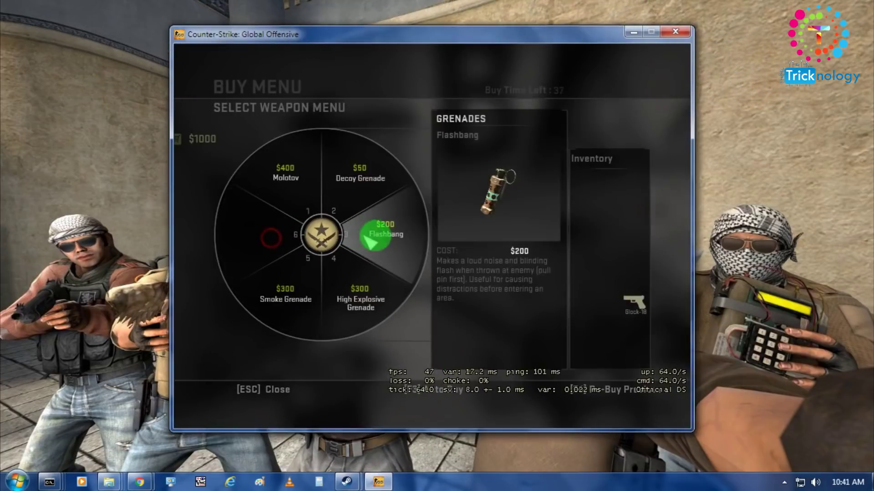
pyautogui.click(311, 192)
pyautogui.click(282, 302)
pyautogui.click(264, 420)
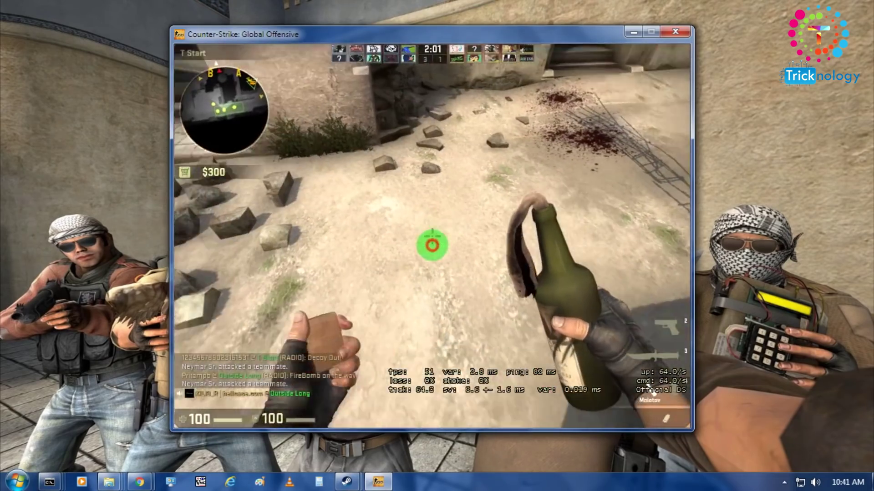
# - Throw the Molotov and the smoke grenade onto the ground near the spawn area and switch to the knife
pyautogui.click(432, 236)
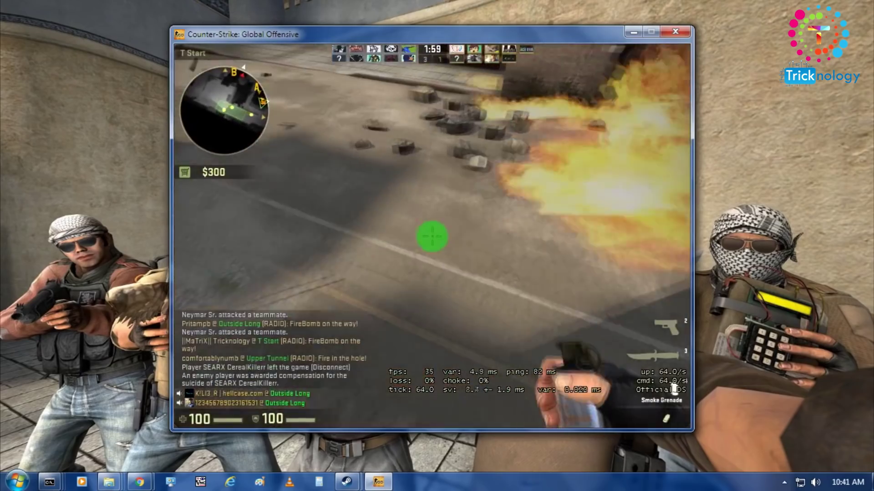
pyautogui.click(432, 236)
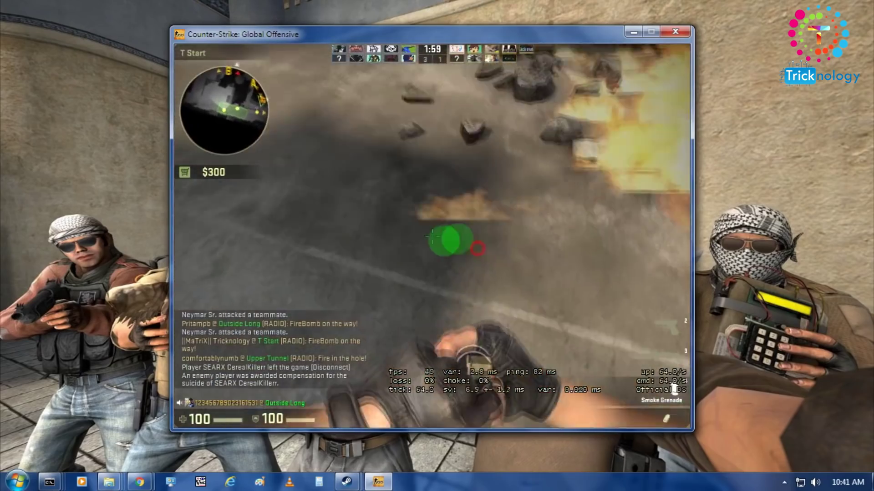
pyautogui.press('3')
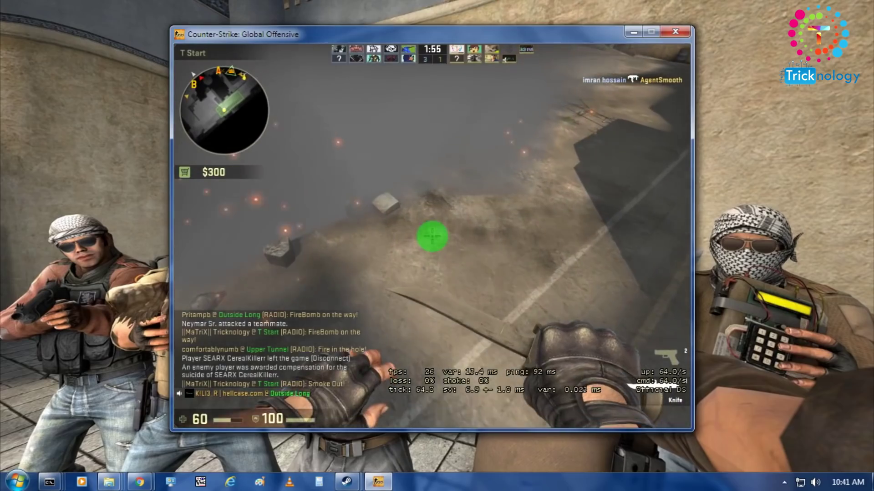
pyautogui.press('Escape')
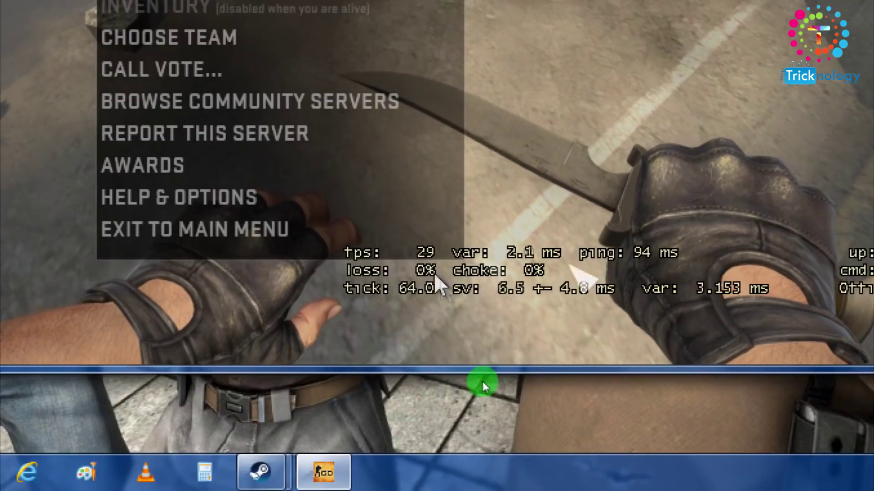
pyautogui.press('Escape')
pyautogui.press('Escape')
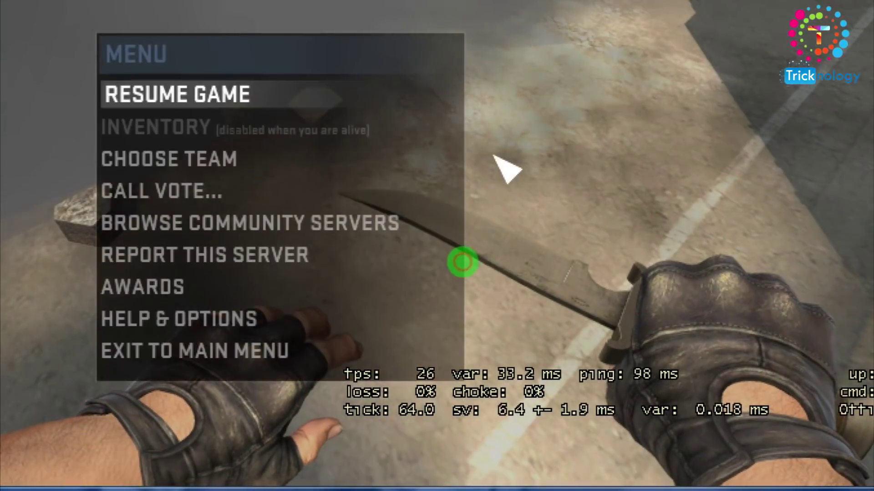
pyautogui.press('Escape')
pyautogui.press('Escape')
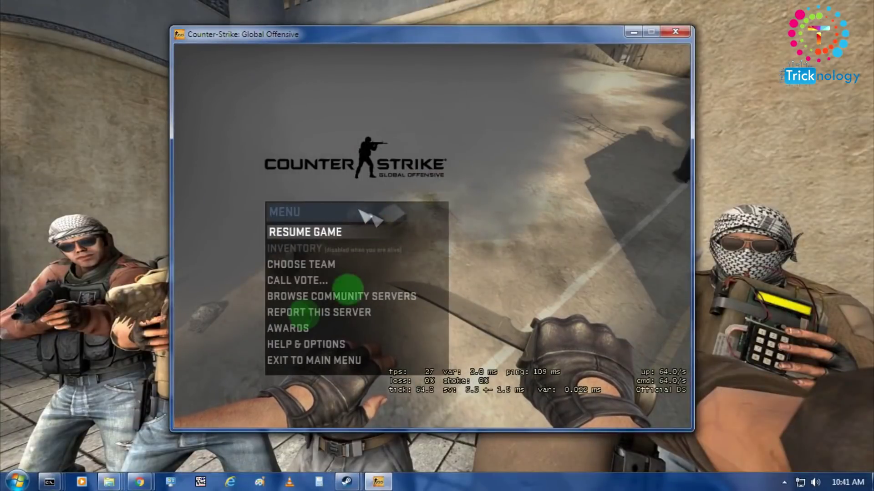
pyautogui.press('Escape')
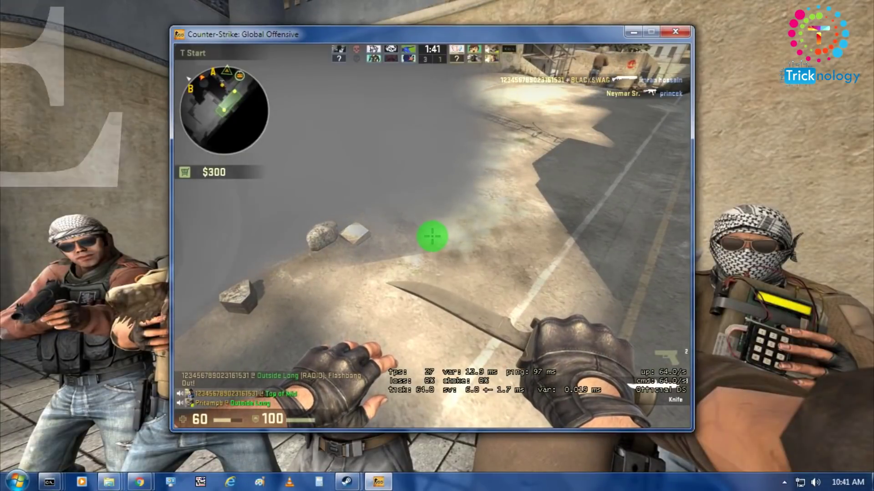
# - Open the game's video settings and set Global Shadow Quality to Very Low
pyautogui.press('Escape')
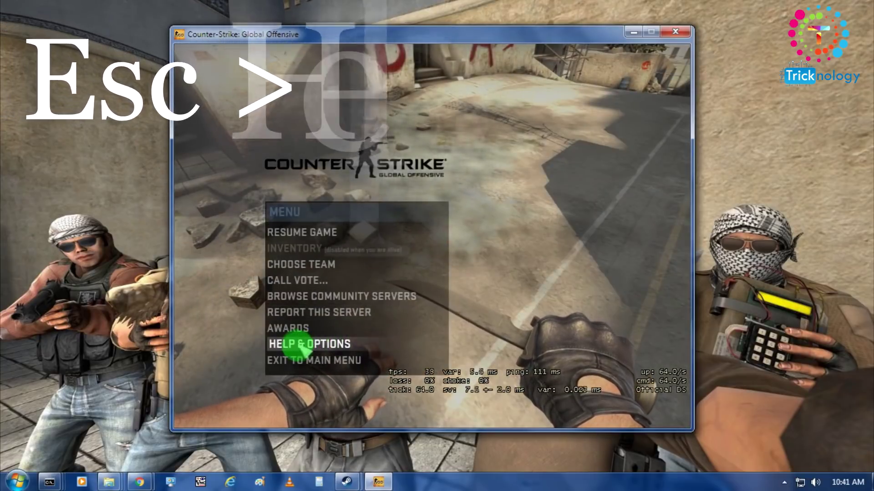
pyautogui.click(317, 348)
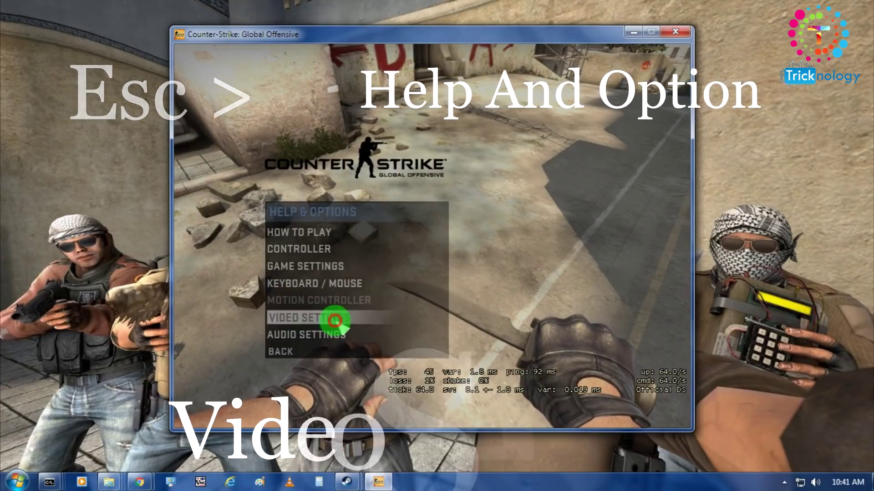
pyautogui.click(334, 318)
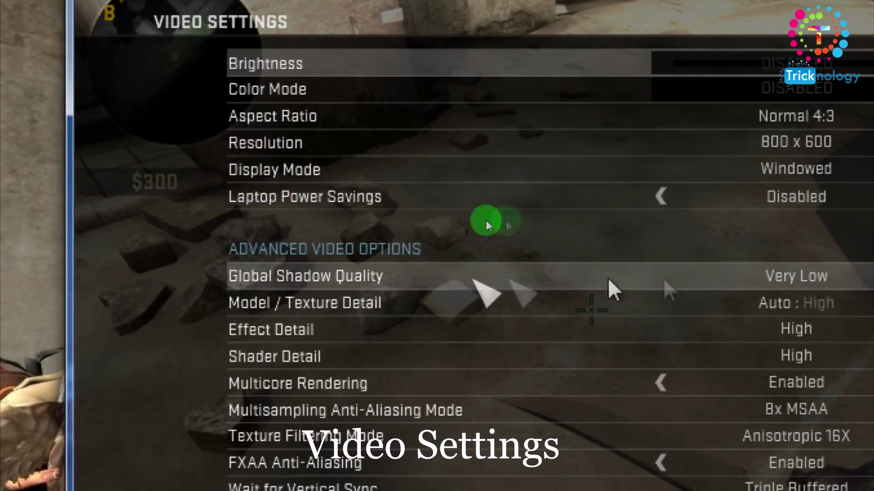
pyautogui.click(808, 278)
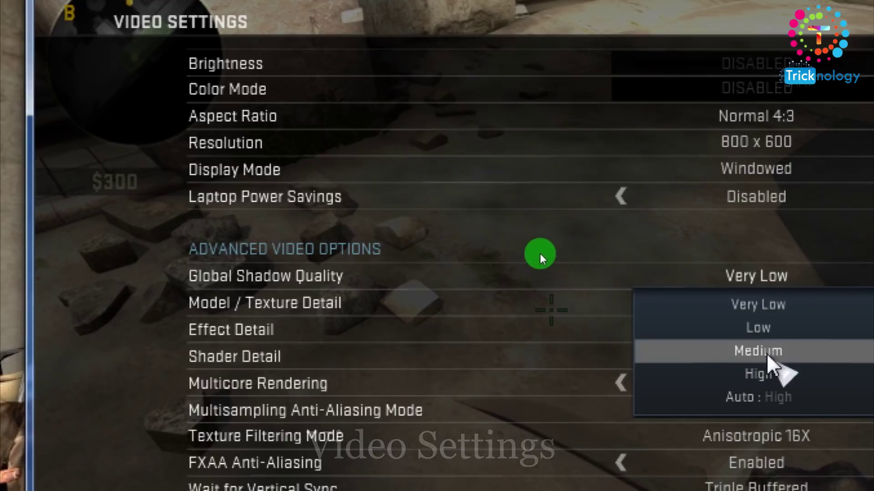
pyautogui.click(776, 305)
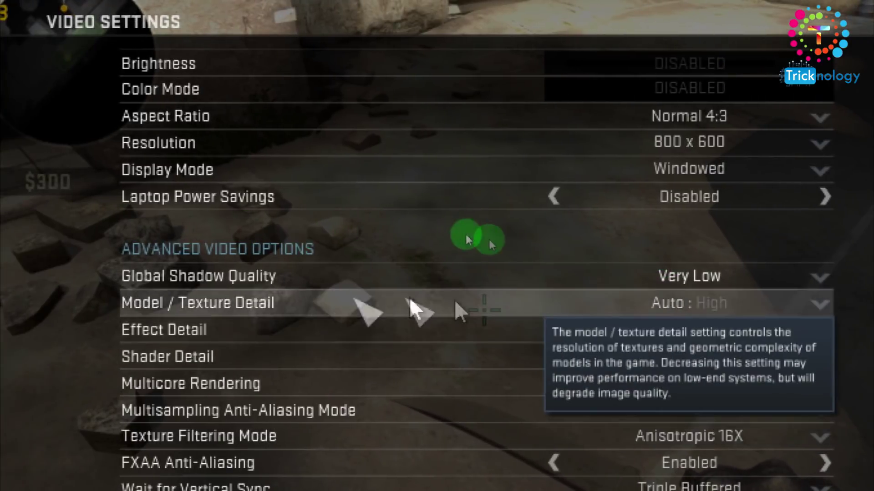
# - Set Model / Texture Detail, Effect Detail and Shader Detail to Low in the advanced video options
pyautogui.click(787, 310)
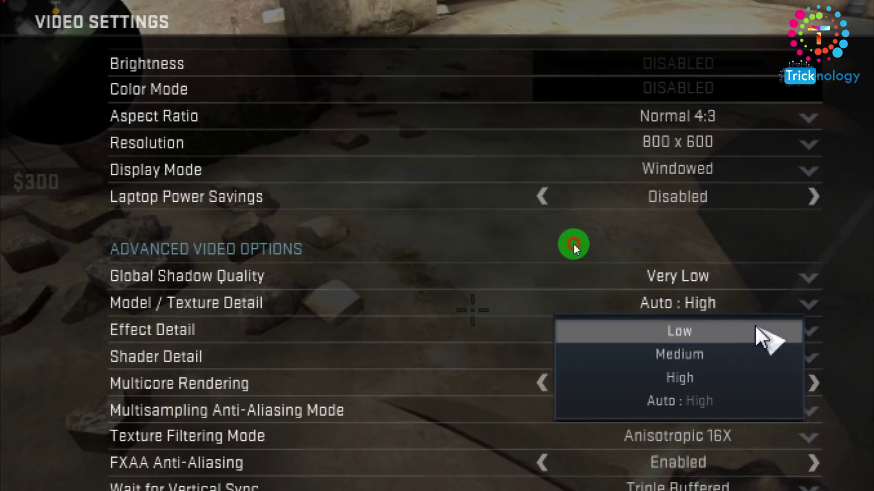
pyautogui.click(756, 332)
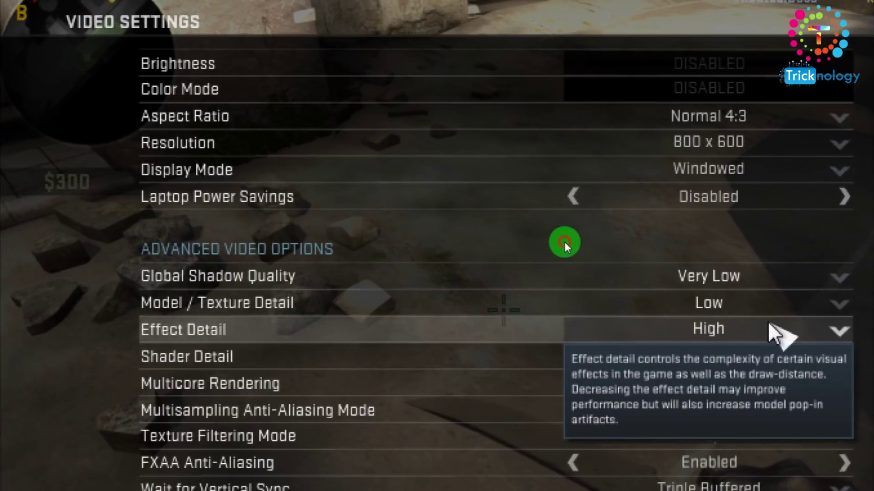
pyautogui.click(828, 328)
pyautogui.click(810, 348)
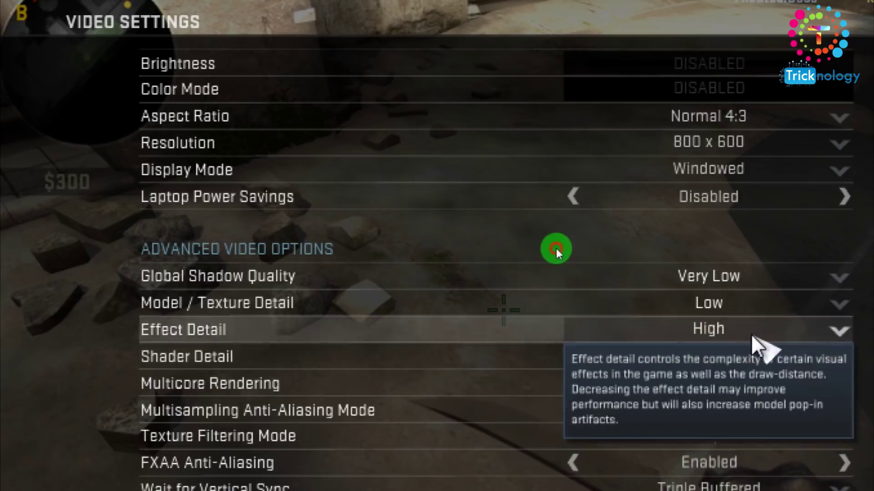
pyautogui.click(751, 337)
pyautogui.click(759, 360)
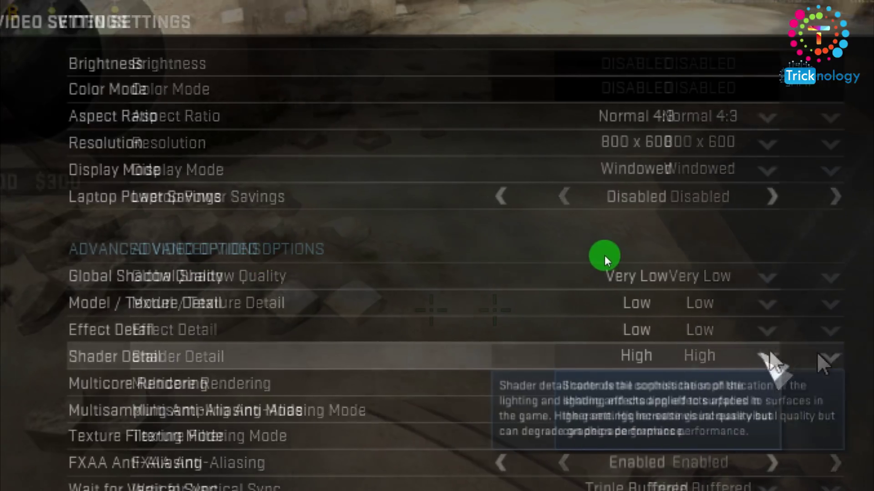
pyautogui.click(769, 358)
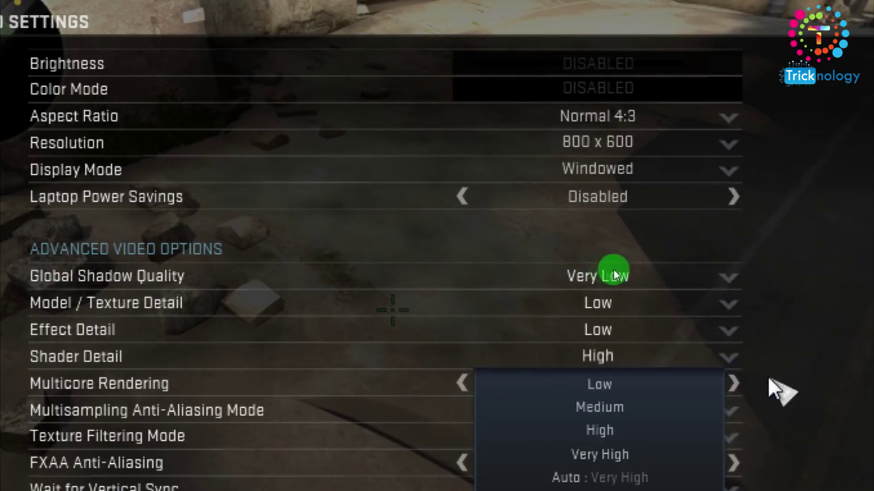
pyautogui.click(667, 391)
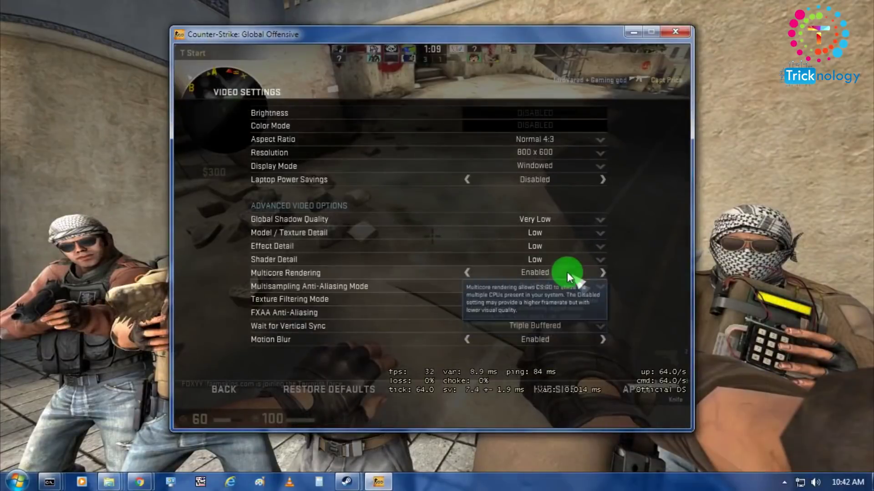
# - Disable Multicore Rendering, set Multisampling Anti-Aliasing Mode to None and set Texture Filtering Mode to Bilinear
pyautogui.click(604, 273)
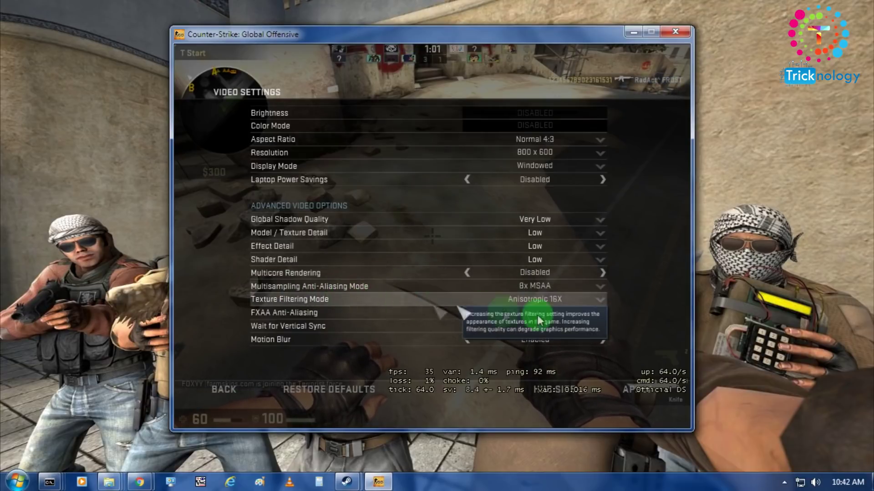
pyautogui.click(566, 291)
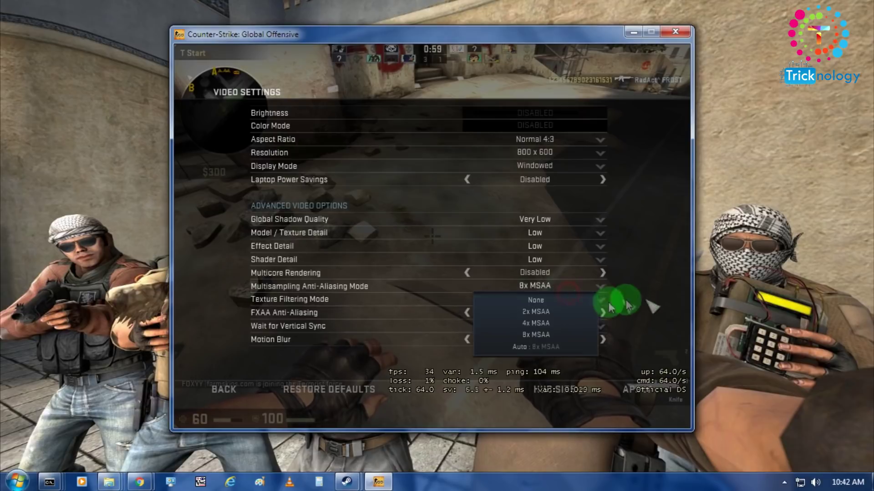
pyautogui.click(575, 302)
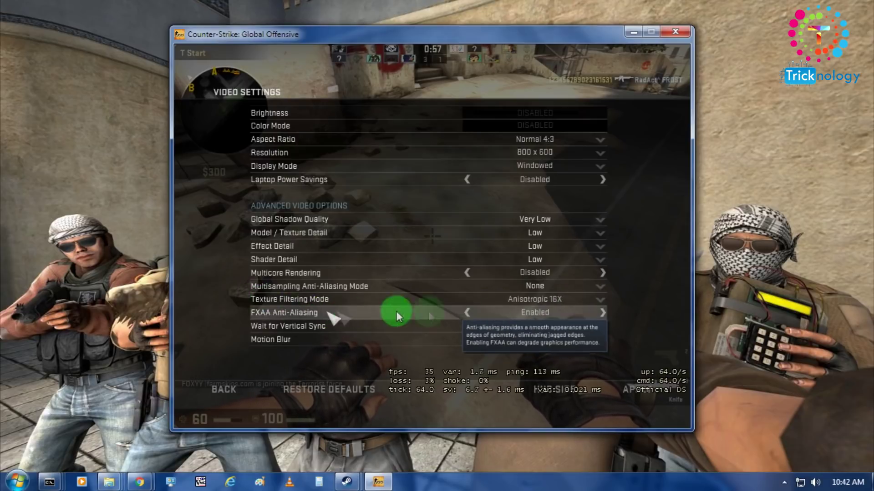
pyautogui.click(575, 304)
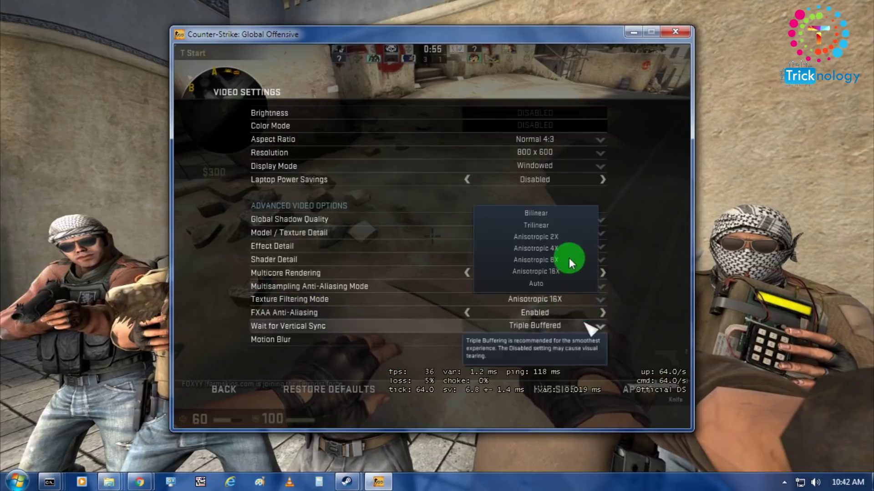
pyautogui.click(562, 218)
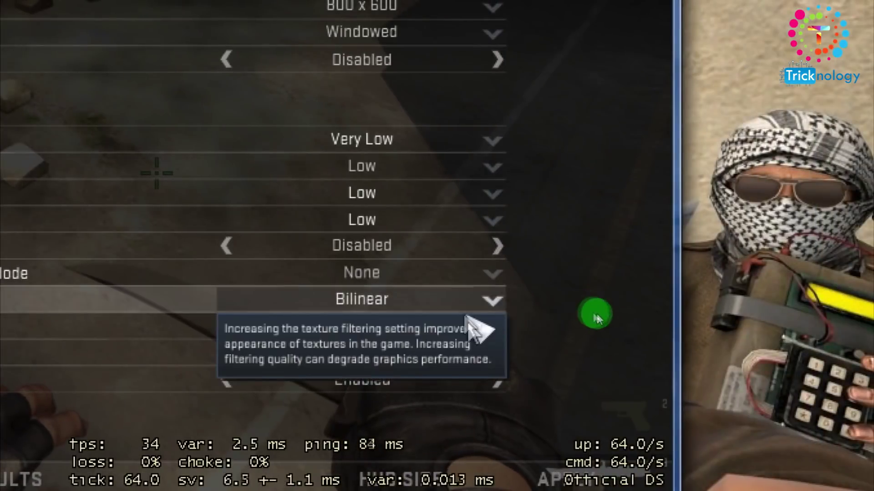
# - Disable FXAA Anti-Aliasing, Wait for Vertical Sync and Motion Blur, and return to the match
pyautogui.click(487, 328)
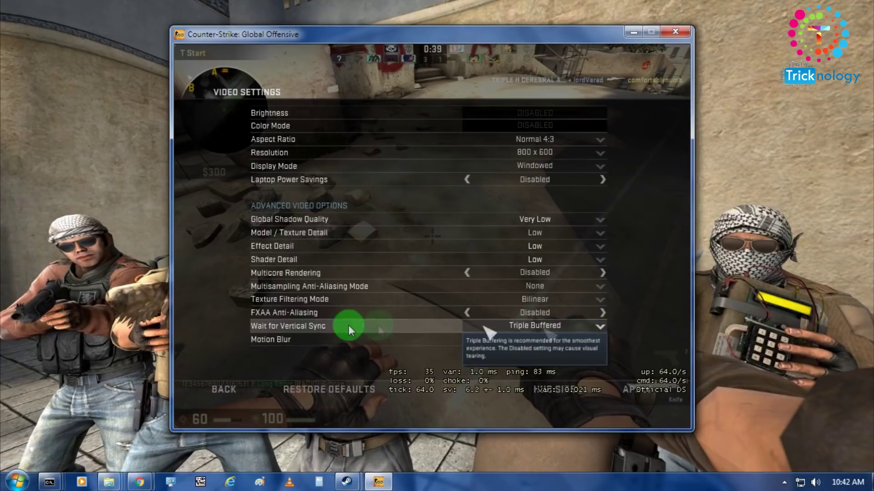
pyautogui.click(596, 330)
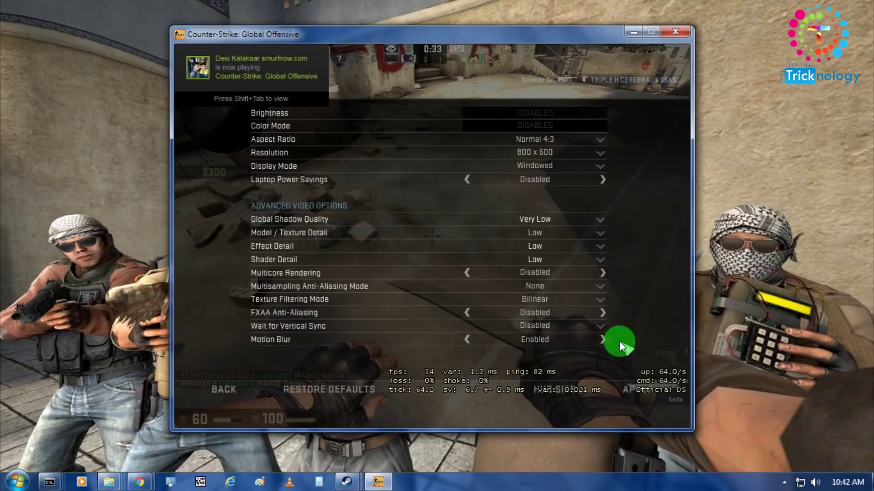
pyautogui.click(595, 344)
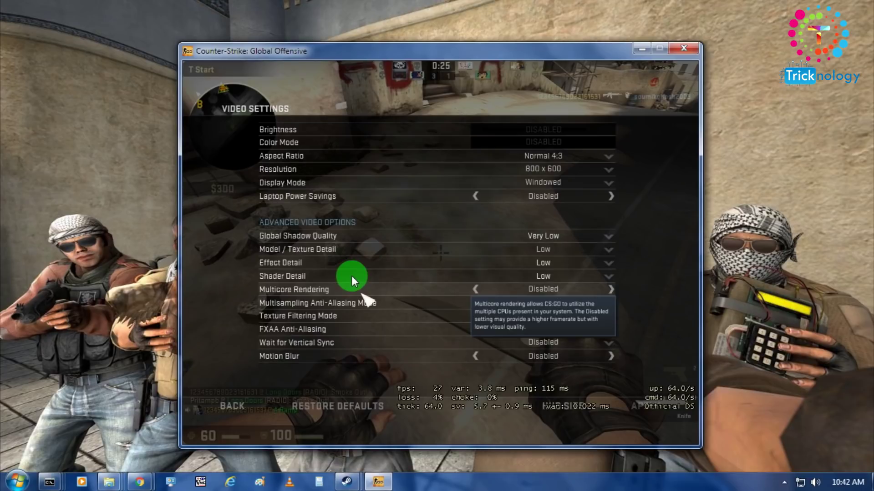
pyautogui.click(263, 395)
pyautogui.press('Escape')
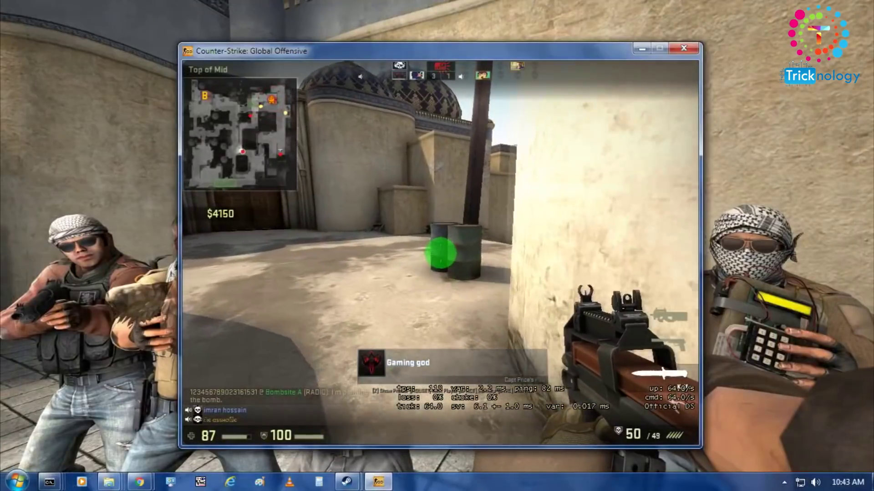
# - Bring up the in-game pause menu and start Windows Task Manager
pyautogui.press('Escape')
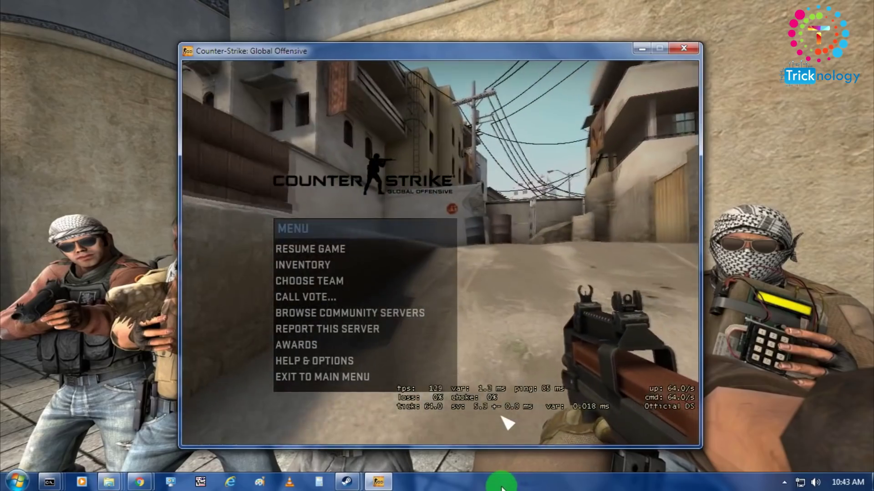
pyautogui.rightClick(502, 485)
pyautogui.click(716, 28)
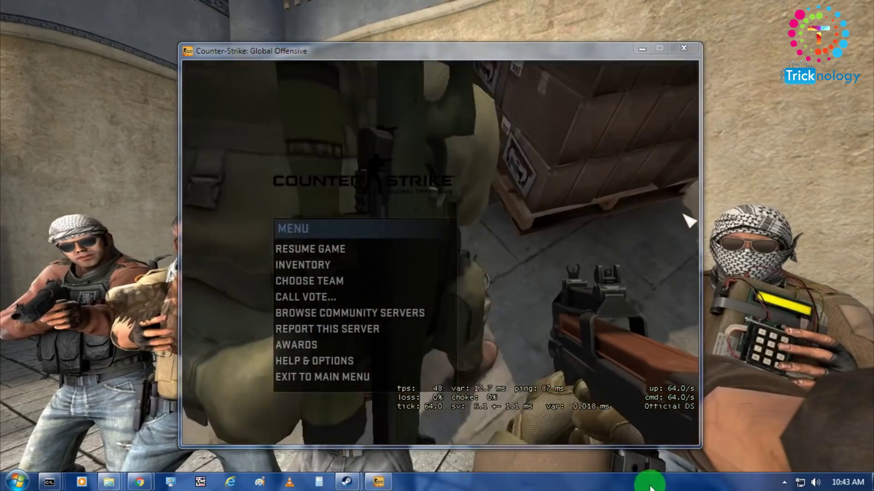
pyautogui.rightClick(653, 483)
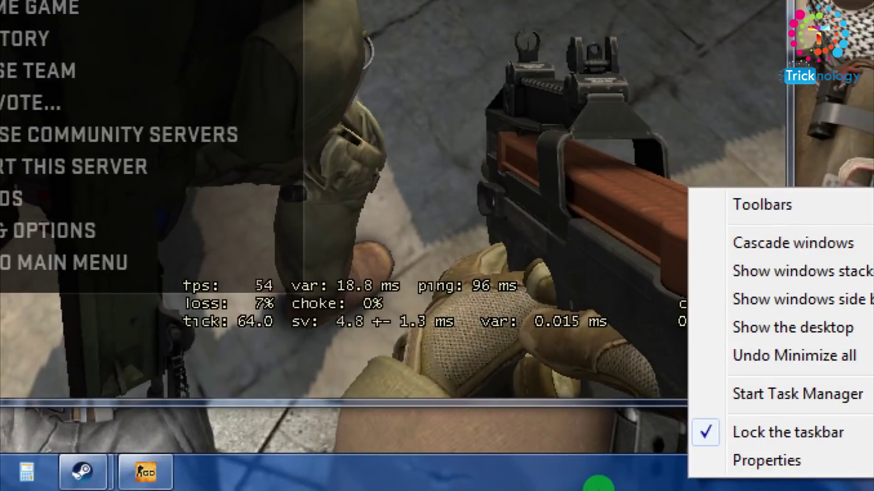
pyautogui.rightClick(535, 478)
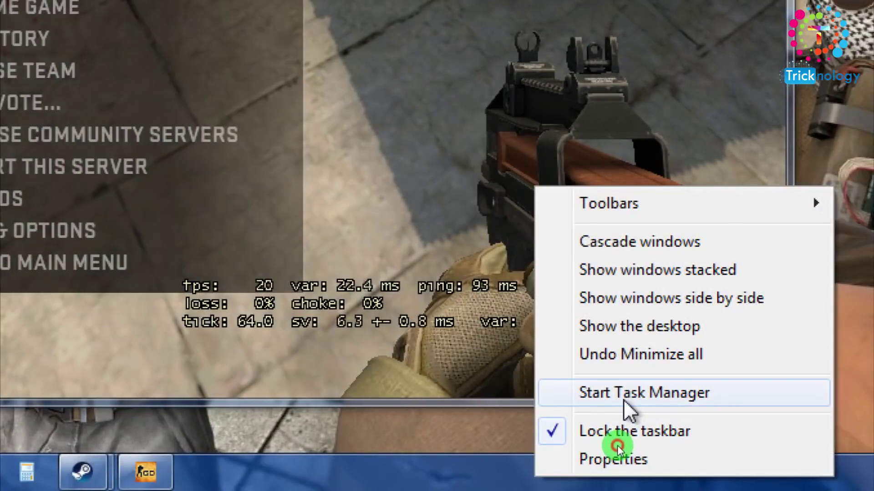
pyautogui.click(624, 394)
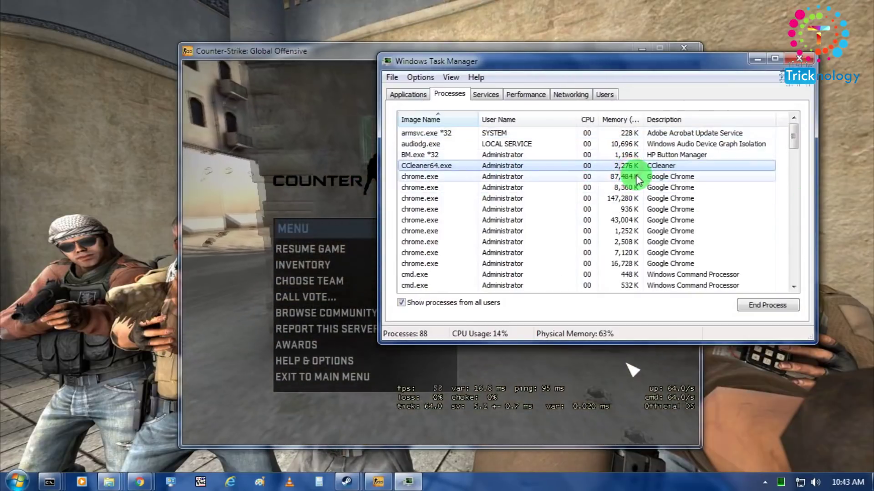
# - End the CCleaner64.exe and armsvc.exe *32 background processes and confirm both
pyautogui.click(450, 168)
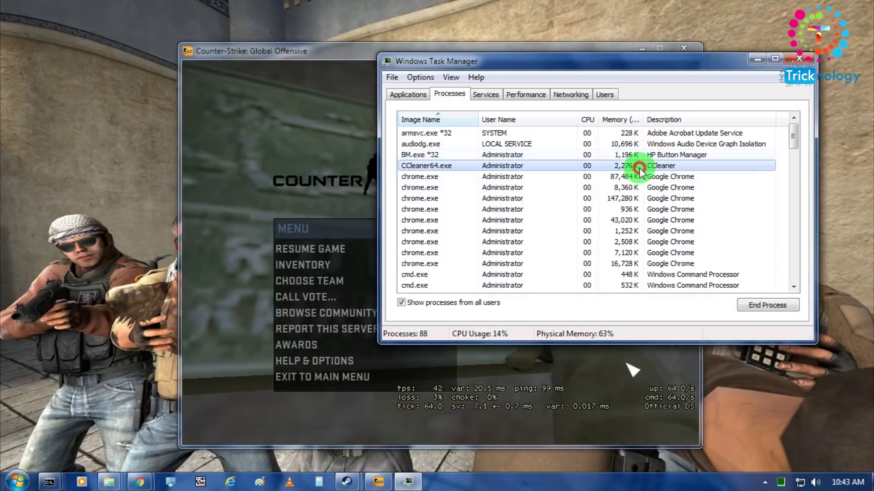
pyautogui.click(783, 311)
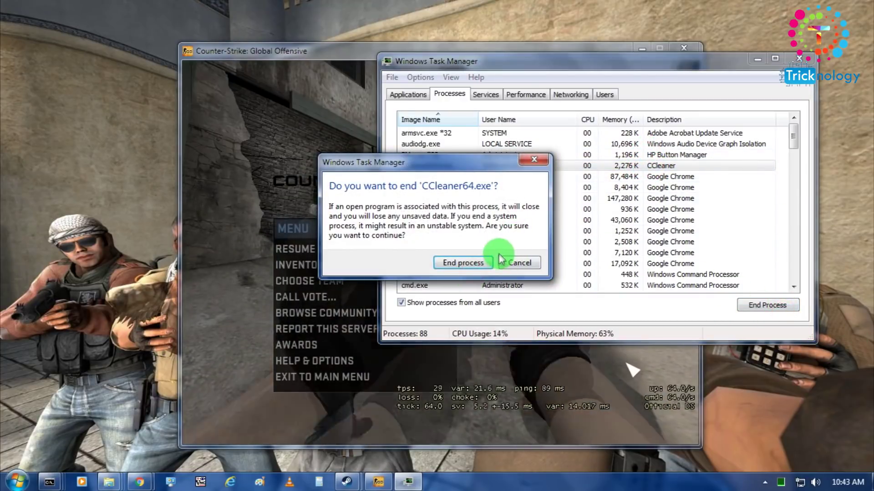
pyautogui.click(486, 263)
pyautogui.click(711, 134)
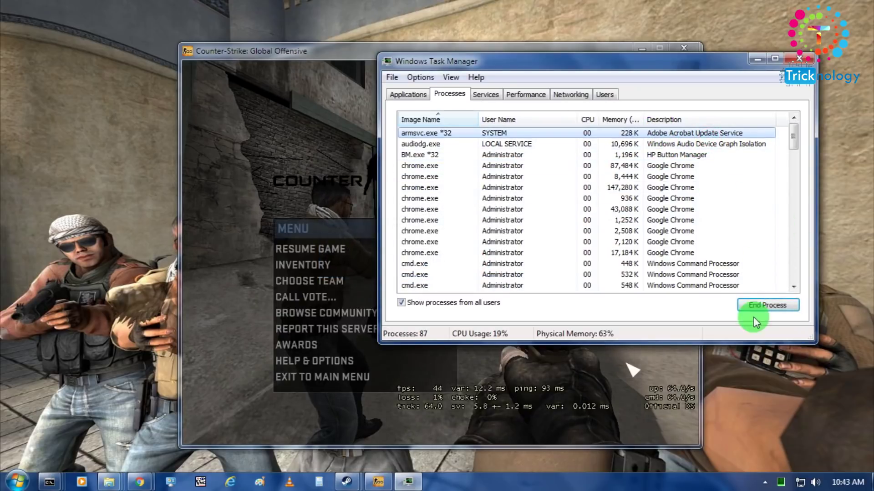
pyautogui.click(755, 311)
pyautogui.click(461, 264)
# - End the BM.exe *32 process belonging to HP Button Manager
pyautogui.click(704, 157)
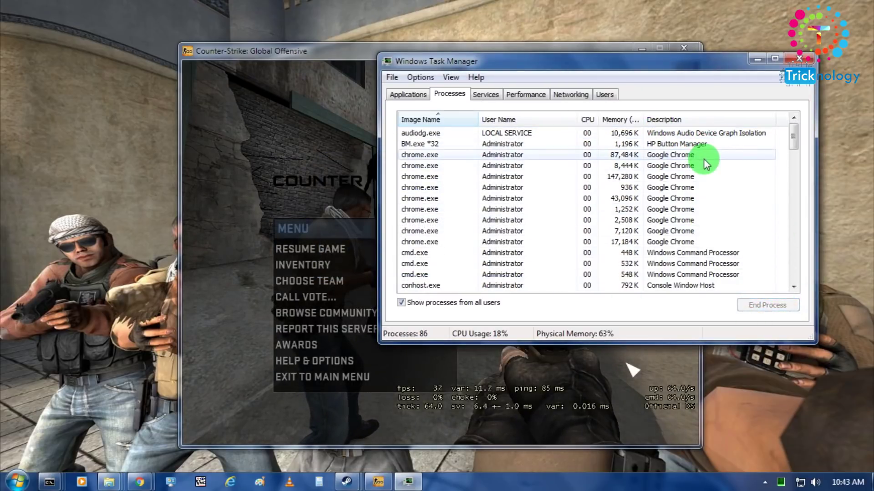
pyautogui.click(714, 155)
pyautogui.click(792, 310)
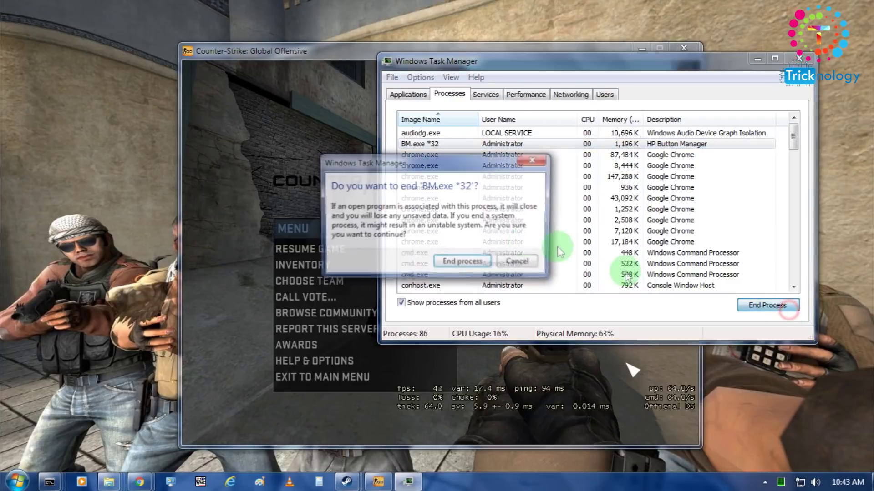
pyautogui.click(460, 258)
# - Find the uTorrent.exe *32 process further down the process list and end it
pyautogui.click(746, 154)
pyautogui.scroll(-3, 741, 221)
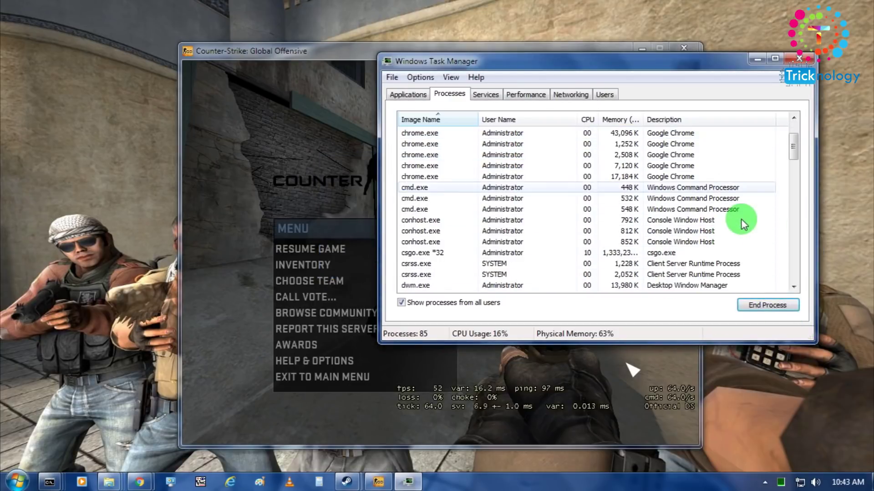
pyautogui.scroll(-12, 714, 233)
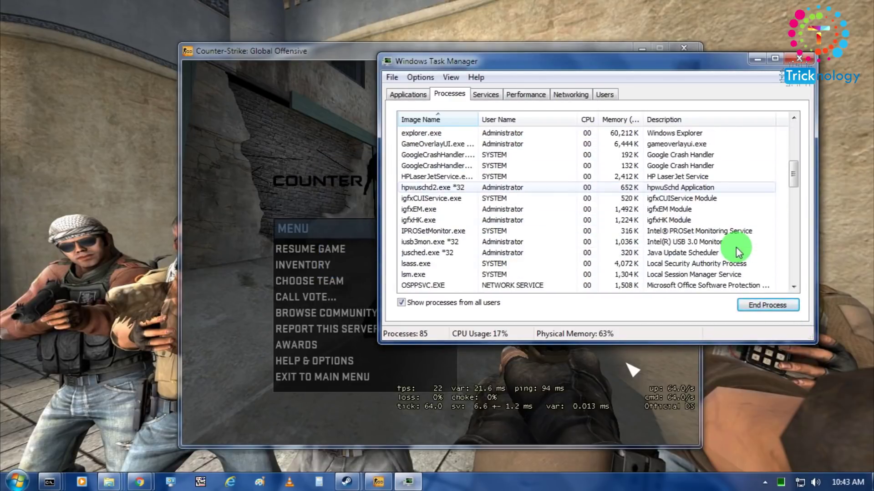
pyautogui.scroll(-5, 737, 252)
pyautogui.click(655, 251)
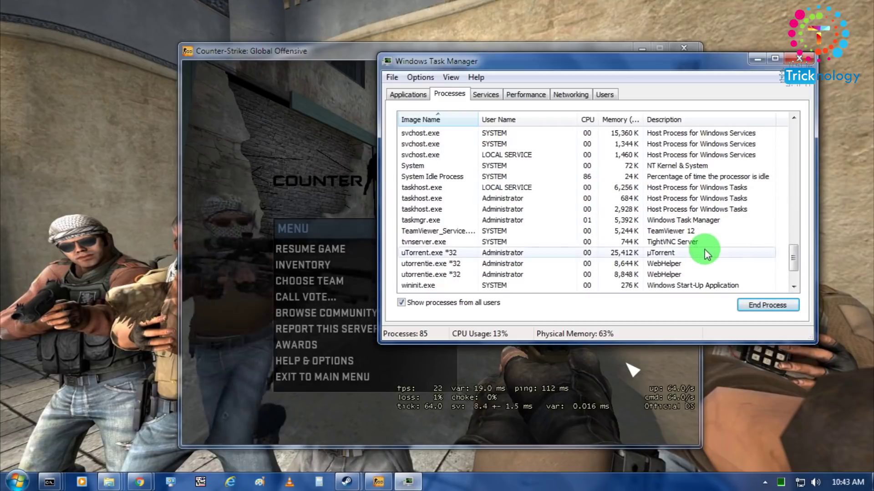
pyautogui.click(773, 306)
pyautogui.click(462, 259)
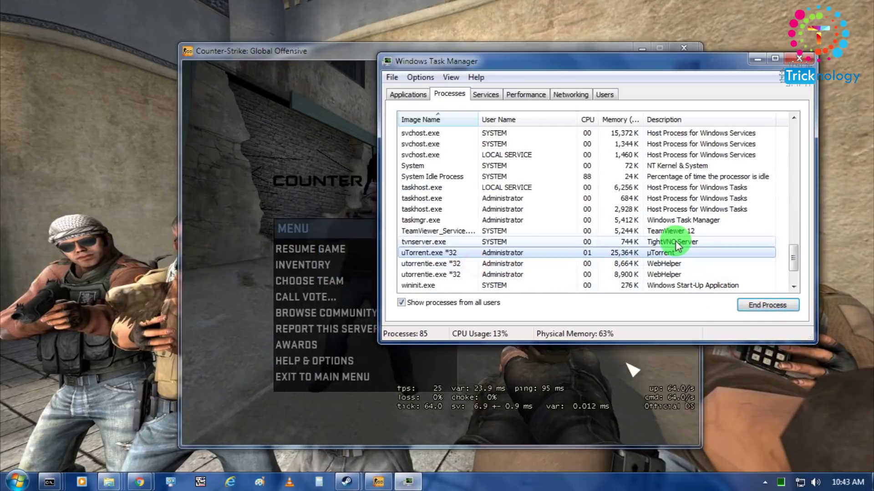
# - End the tvnserver.exe process of TightVNC Server
pyautogui.click(773, 306)
pyautogui.click(491, 261)
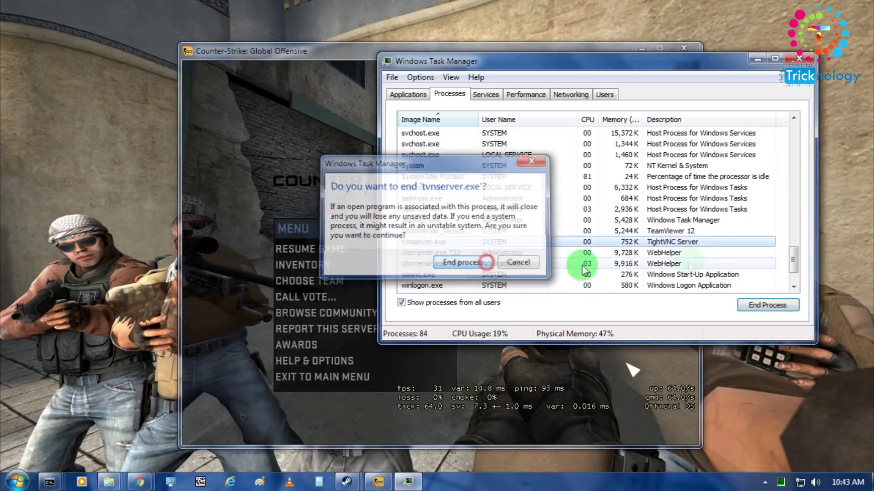
pyautogui.click(720, 231)
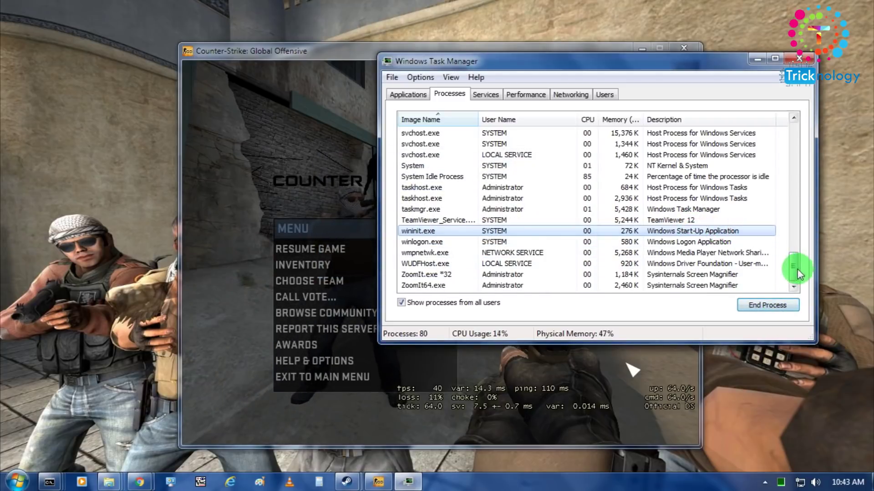
# - Set the priority of the csgo.exe *32 process to High, confirm the change and close Task Manager
pyautogui.moveTo(797, 273); pyautogui.dragTo(795, 161)
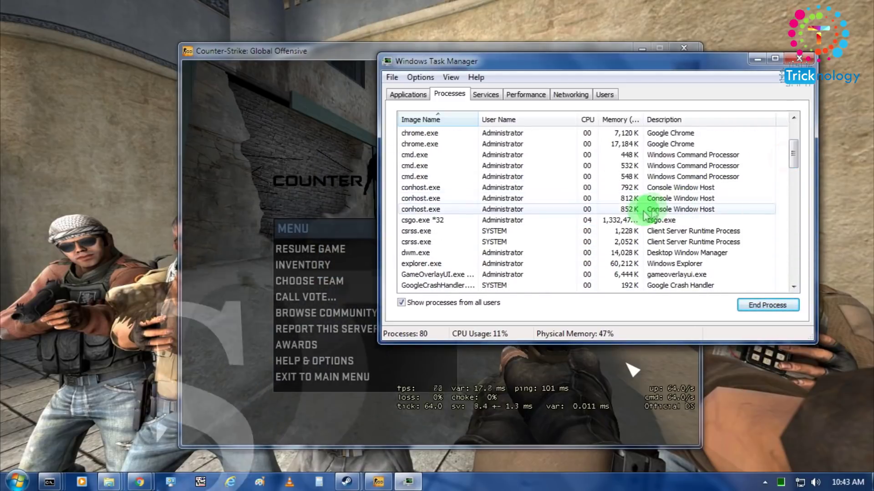
pyautogui.click(646, 219)
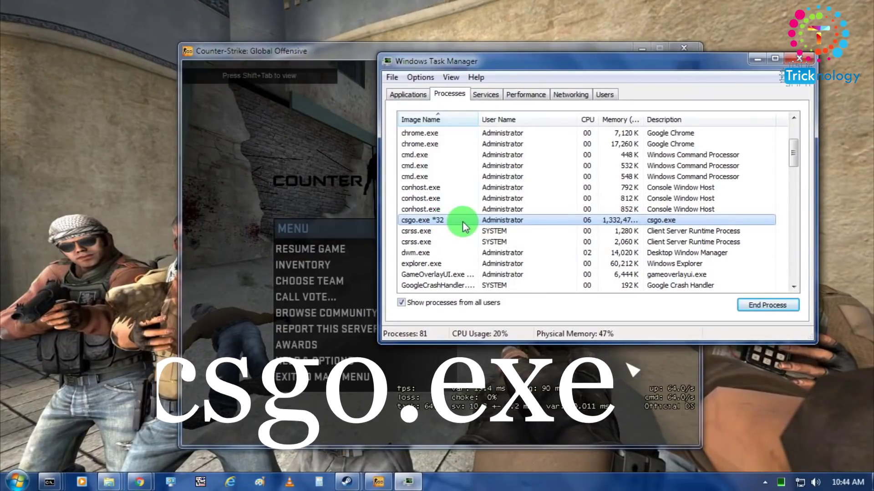
pyautogui.rightClick(507, 221)
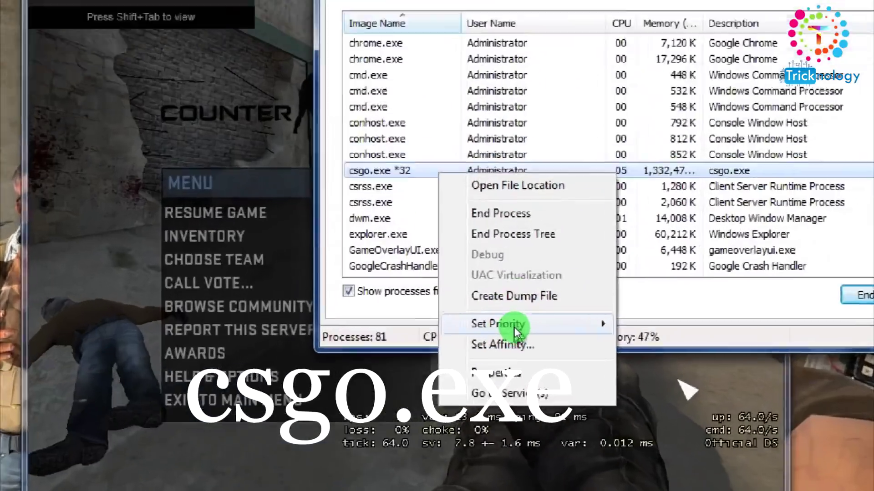
pyautogui.moveTo(549, 326)
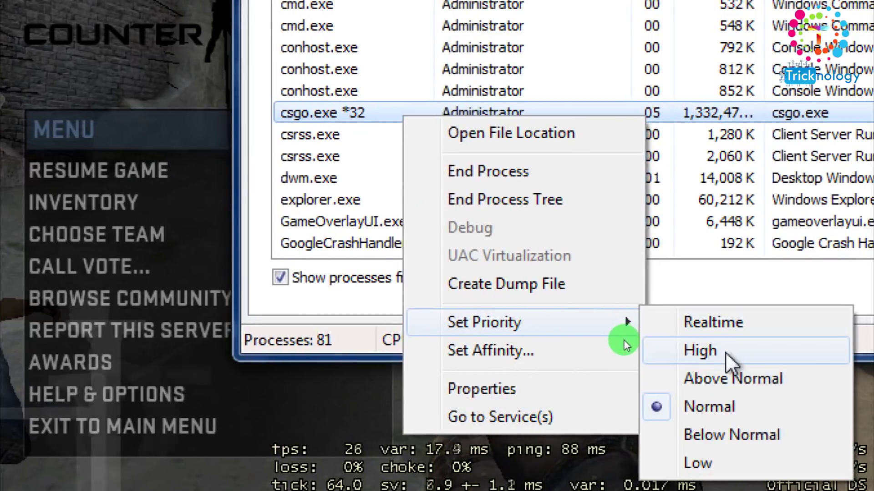
pyautogui.click(728, 350)
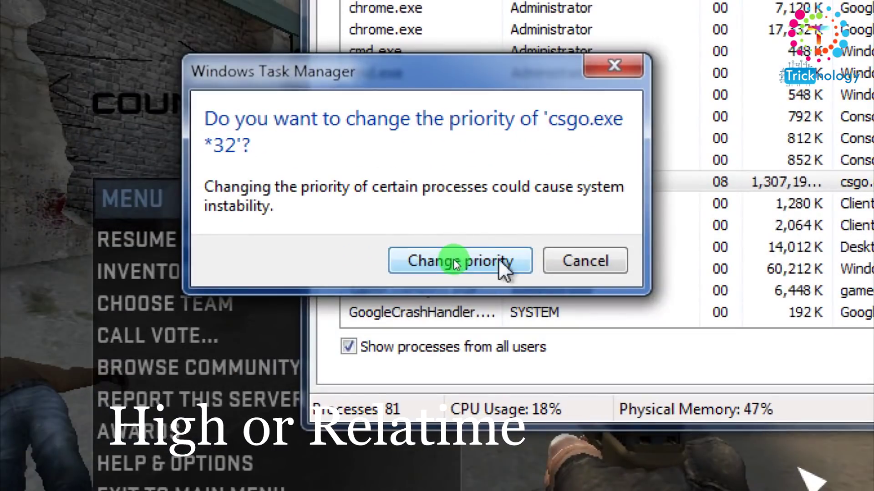
pyautogui.click(460, 259)
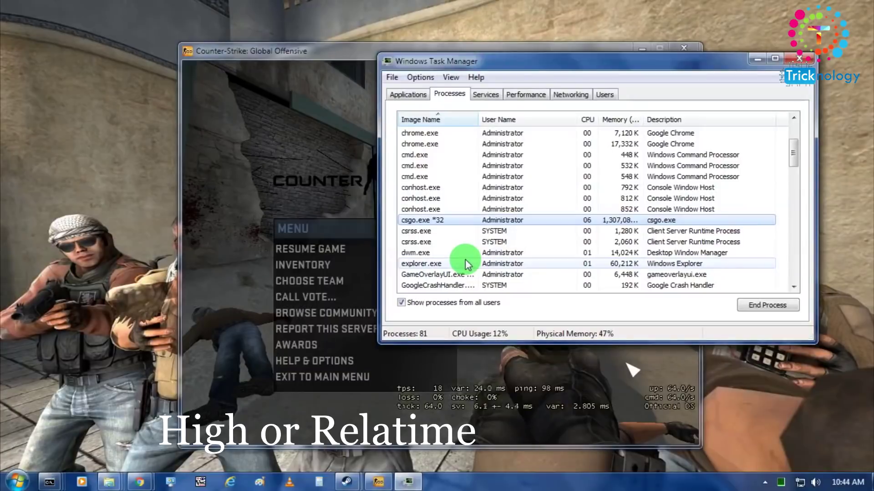
pyautogui.click(800, 58)
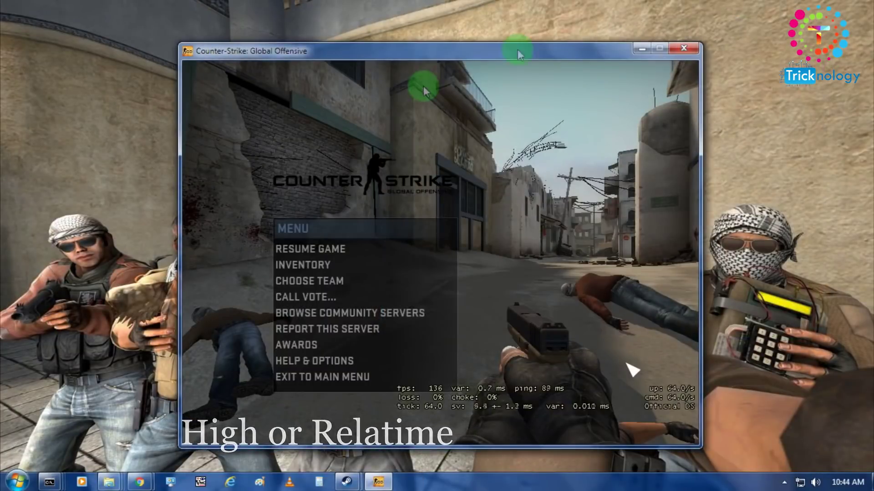
# - Open the Computer window, view the computer's properties and open the System Properties dialog for changing its settings
pyautogui.click(16, 481)
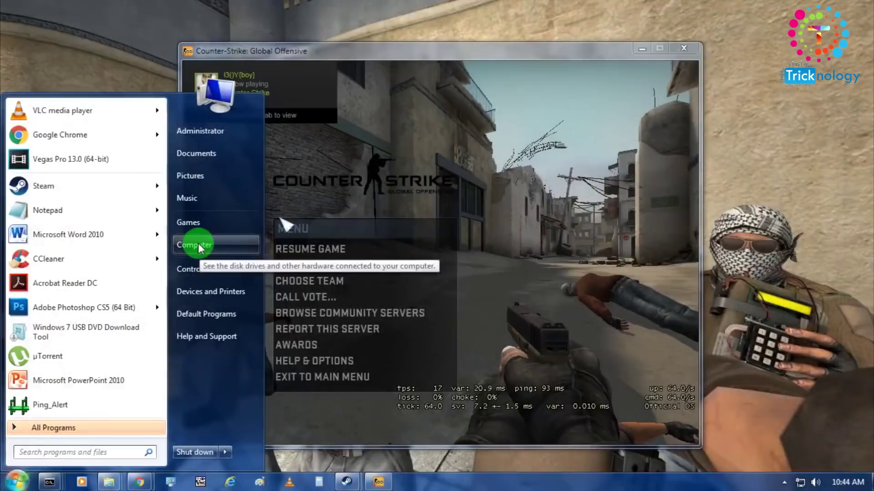
pyautogui.click(260, 257)
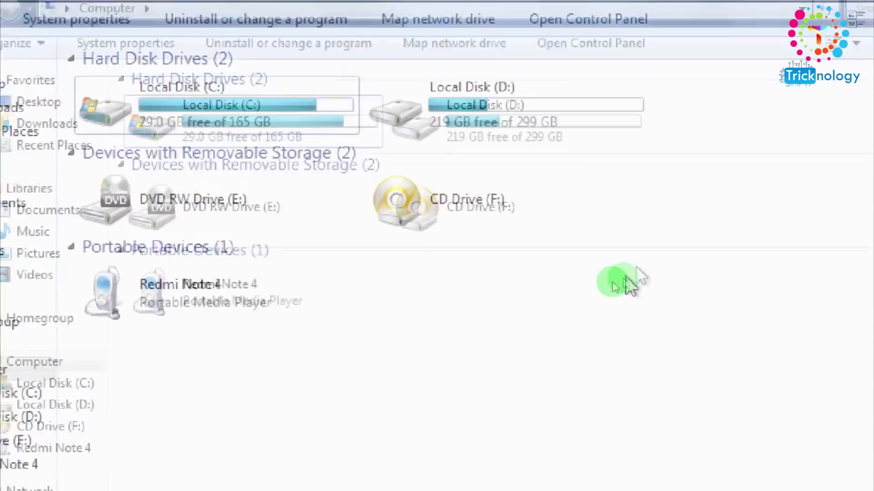
pyautogui.rightClick(583, 291)
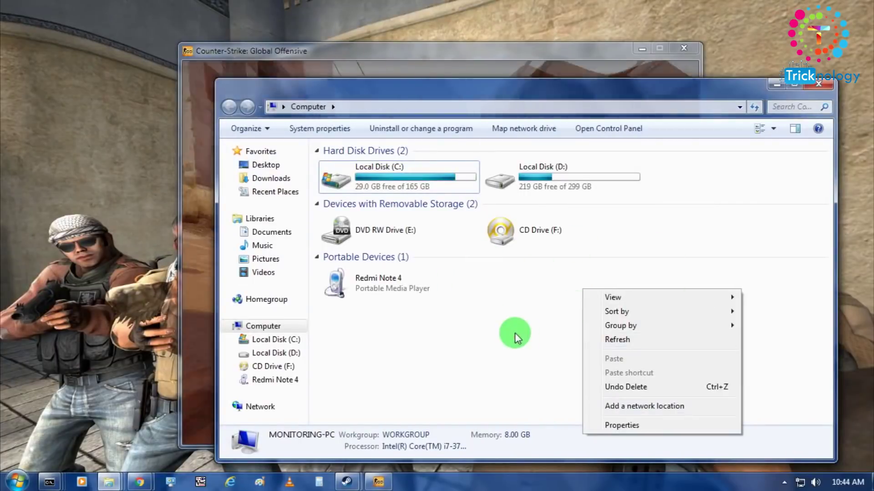
pyautogui.click(513, 331)
pyautogui.rightClick(578, 322)
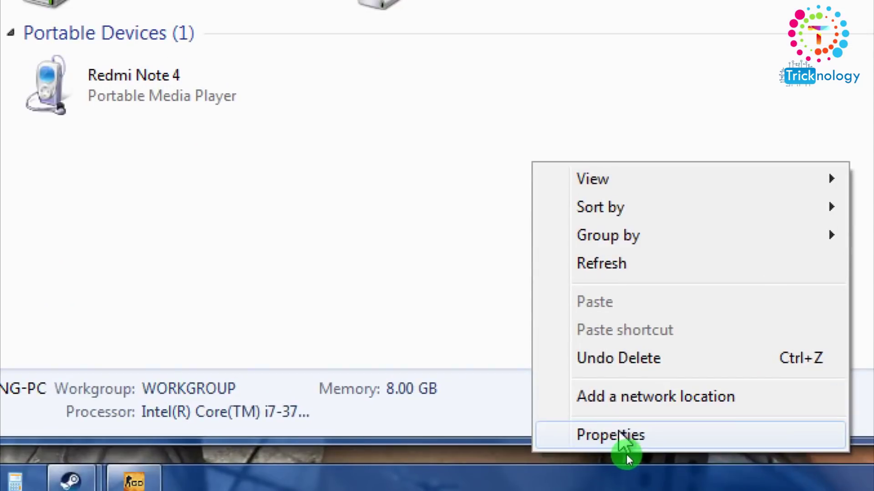
pyautogui.click(624, 458)
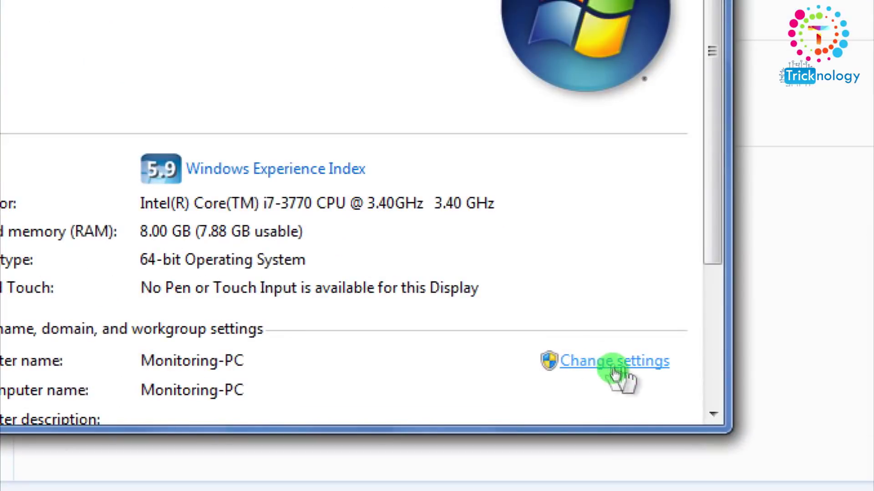
pyautogui.click(604, 372)
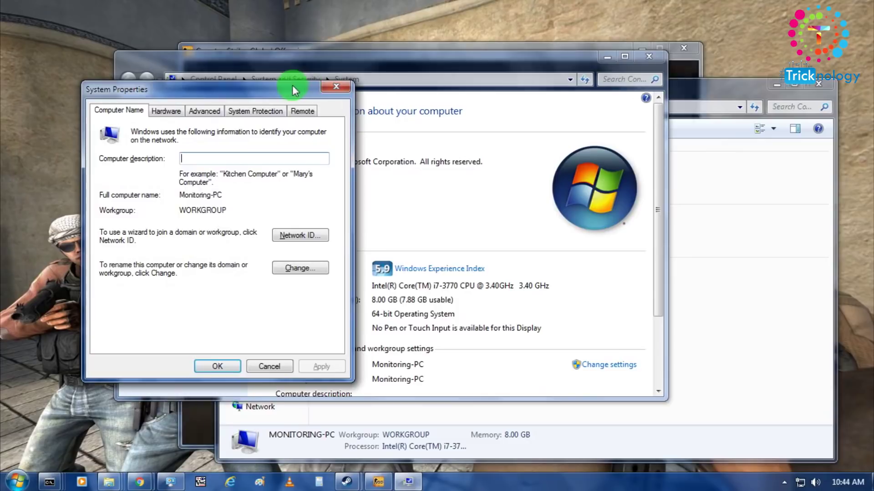
# - Set the Windows visual effects to "Adjust for best performance" in Performance Options, apply the change and close System Properties
pyautogui.moveTo(295, 91); pyautogui.dragTo(602, 130)
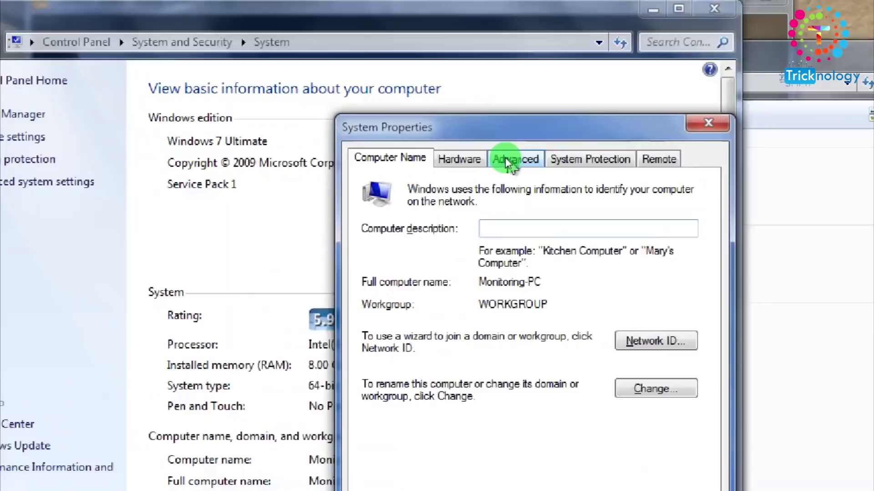
pyautogui.click(512, 150)
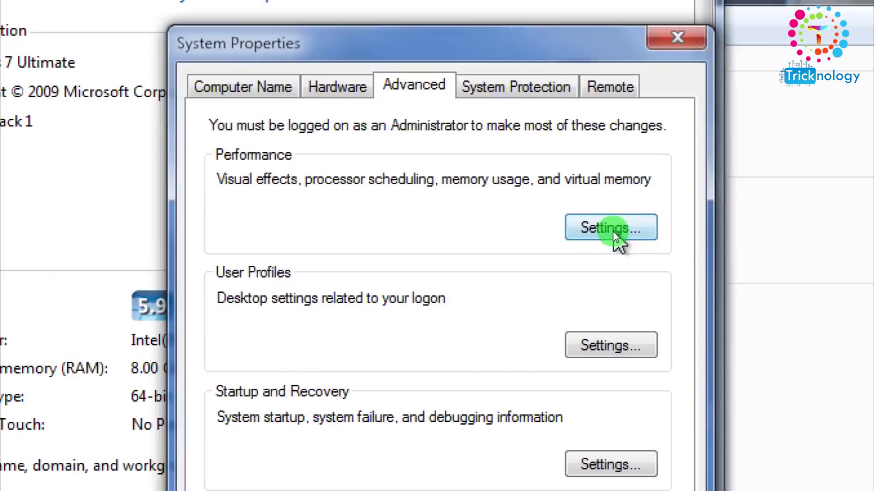
pyautogui.click(612, 231)
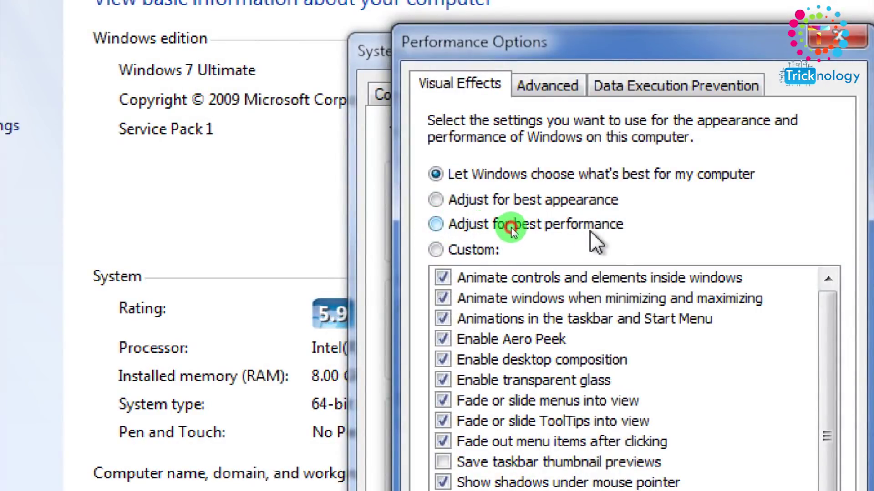
pyautogui.click(511, 226)
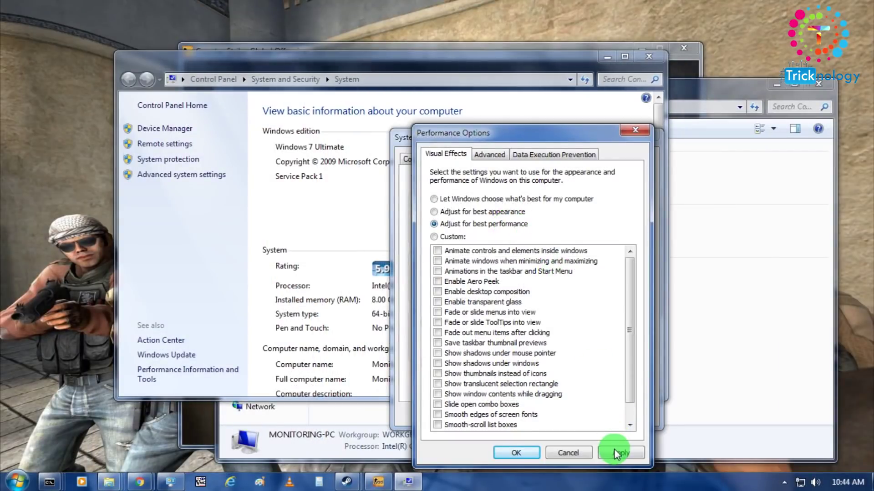
pyautogui.click(614, 452)
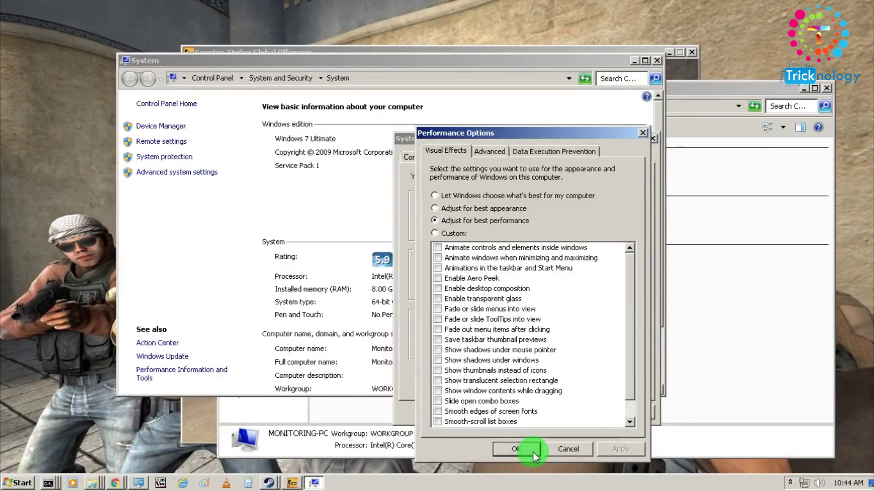
pyautogui.click(533, 452)
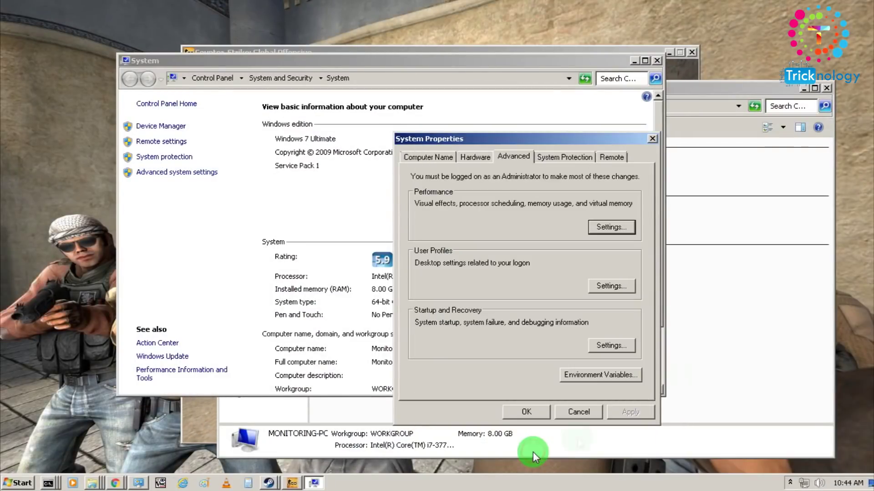
pyautogui.click(540, 411)
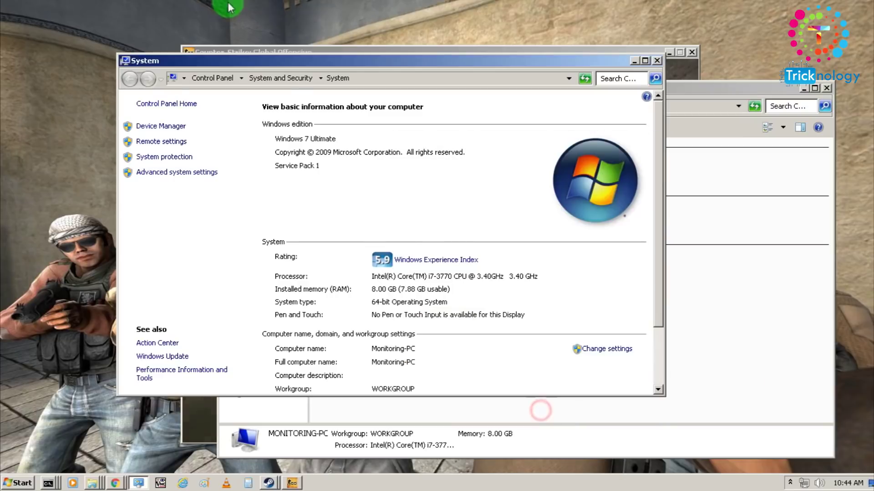
# - Close the System and Computer windows and resume the running Counter-Strike match
pyautogui.click(657, 61)
pyautogui.click(826, 88)
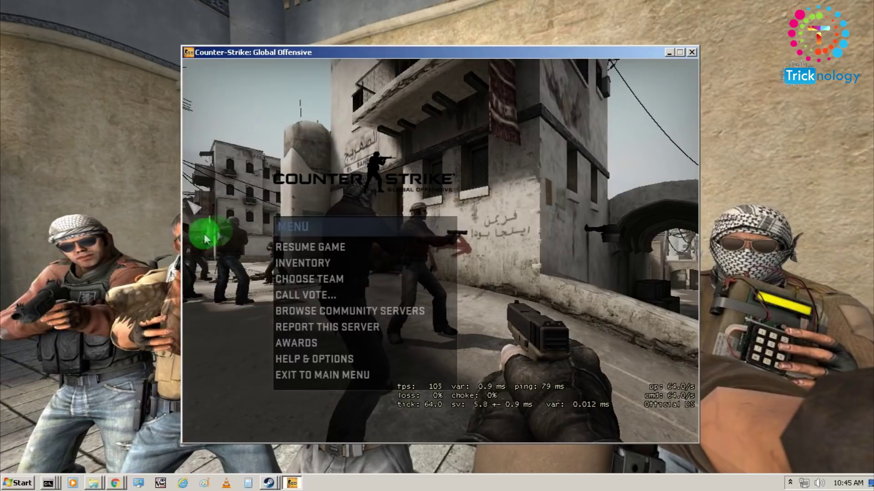
pyautogui.press('Escape')
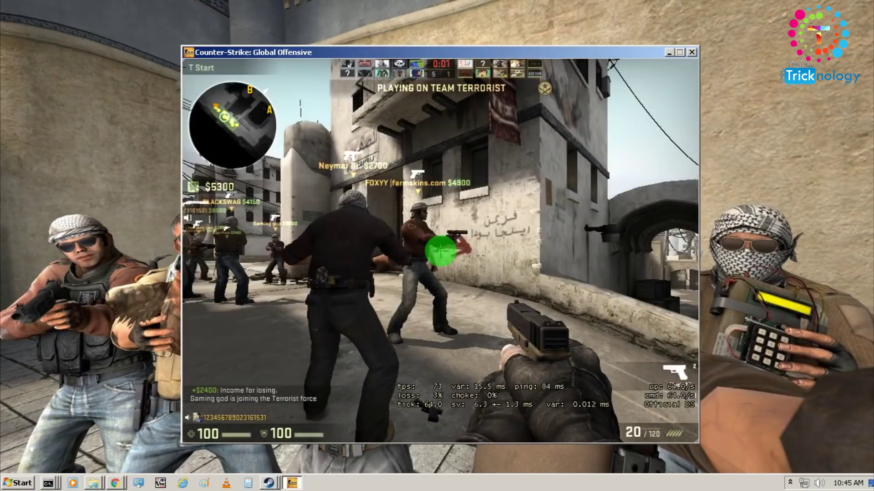
pyautogui.press('Escape')
pyautogui.press('Escape')
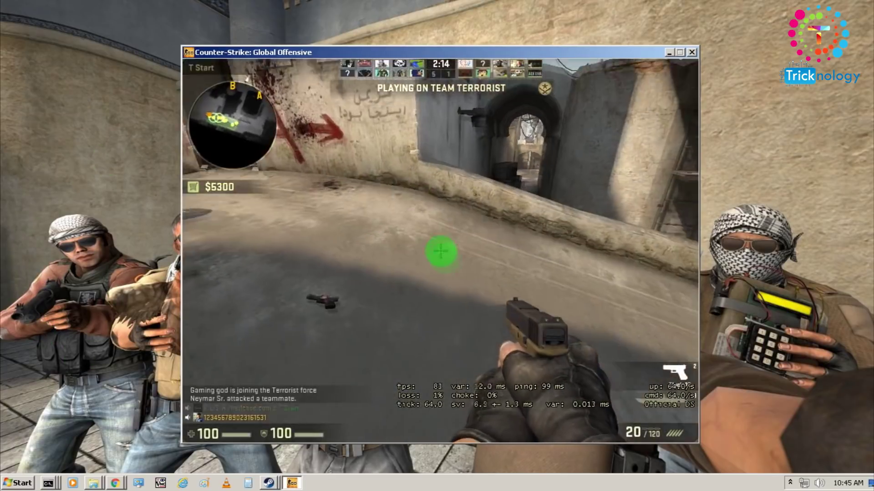
# - Buy the AWP sniper rifle from the rifles category and leave the buy menu
pyautogui.press('3')
pyautogui.press('b')
pyautogui.press('4')
pyautogui.press('5')
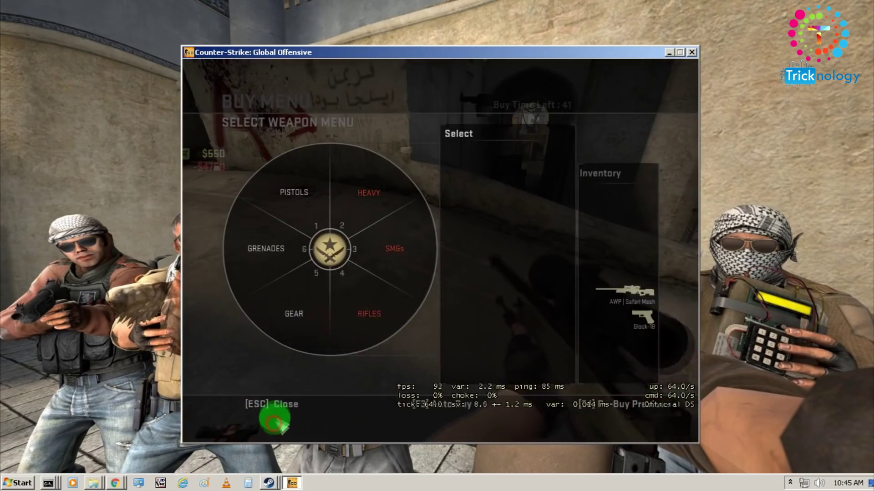
pyautogui.press('Escape')
# - Run from T Start to Outside Long, switching between knife and AWP, and examine the frame rate during play
pyautogui.press('w')
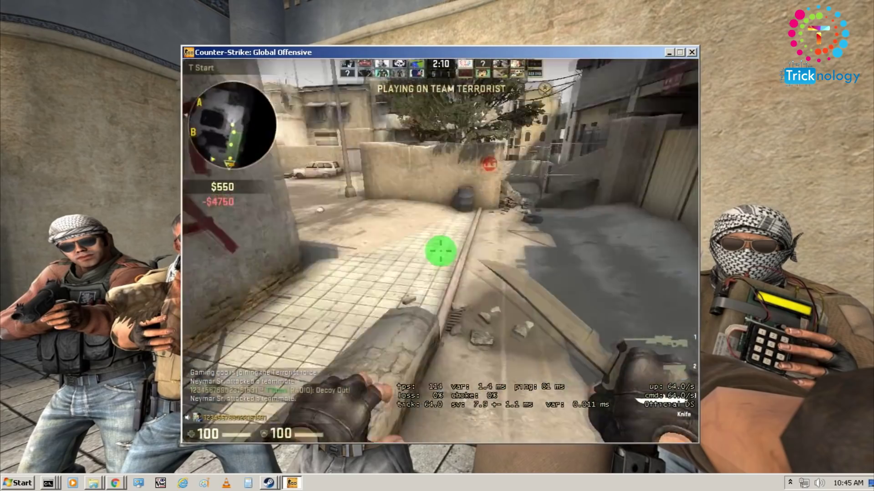
pyautogui.press('w')
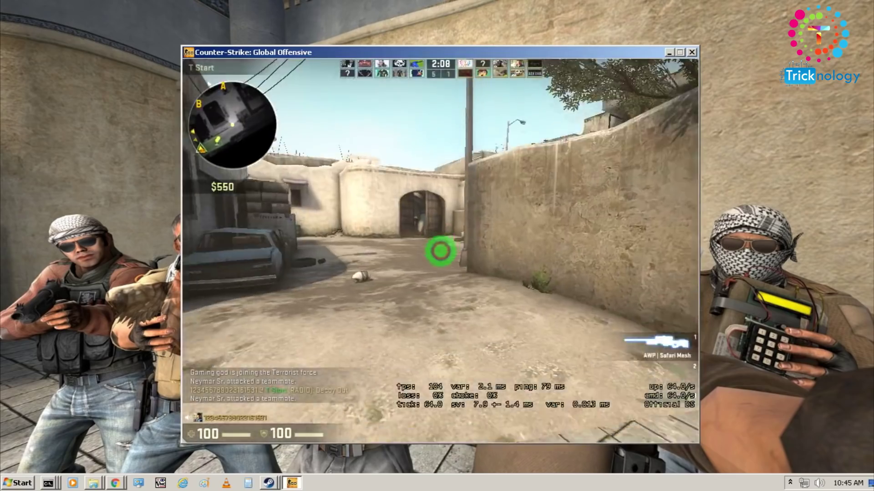
pyautogui.press('w')
pyautogui.press('q')
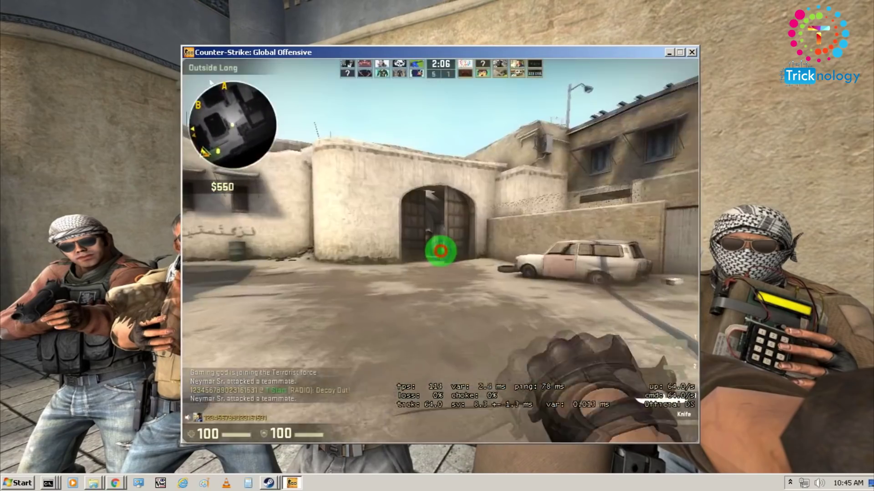
pyautogui.press('q')
pyautogui.press('w')
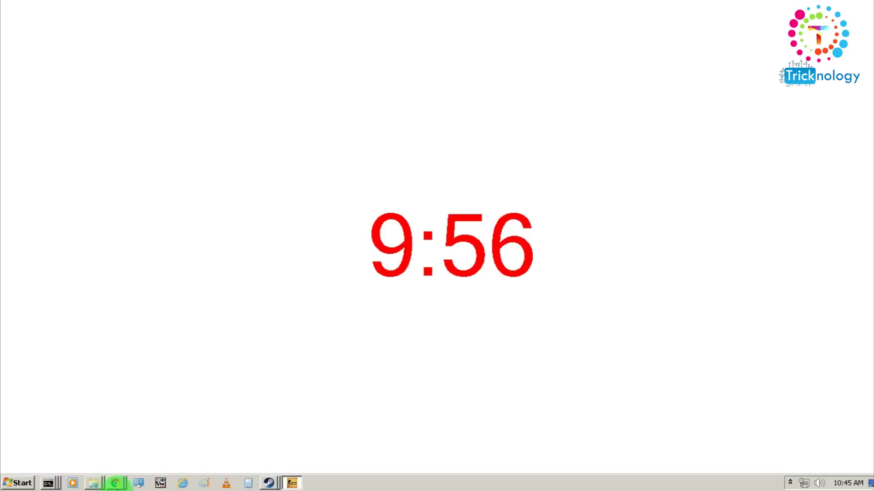
pyautogui.rightClick(80, 485)
pyautogui.press('Escape')
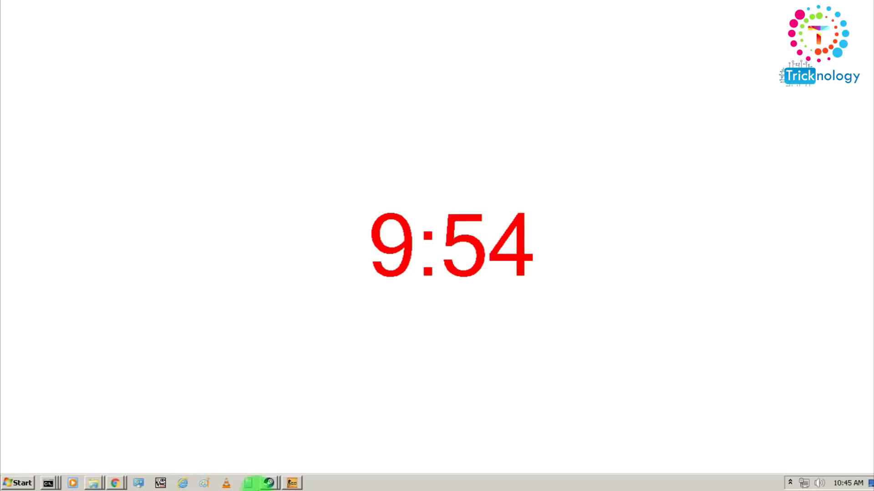
pyautogui.press('super')
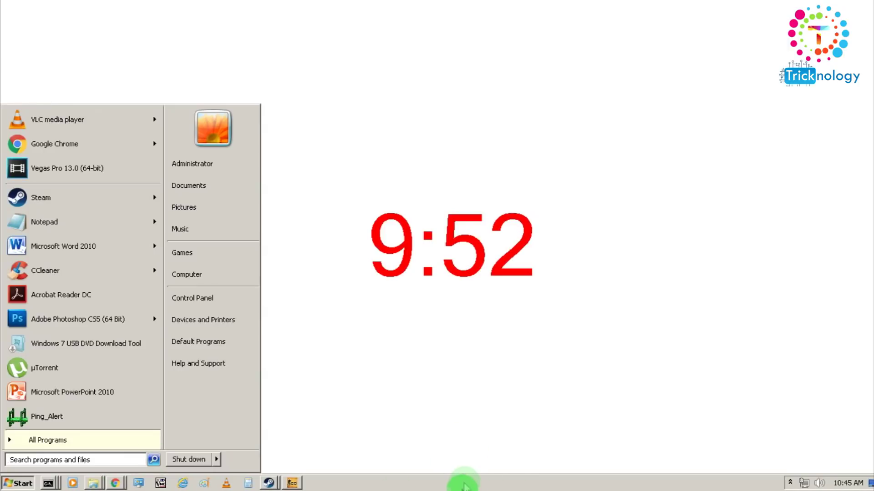
pyautogui.click(440, 250)
# - Open Task Manager over the countdown timer and select the ZoomIt.exe *32 process
pyautogui.press('super')
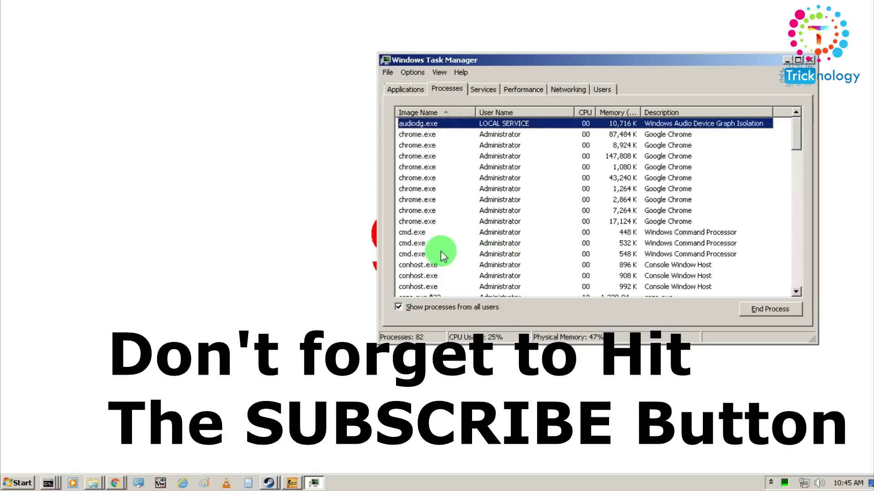
pyautogui.press('z')
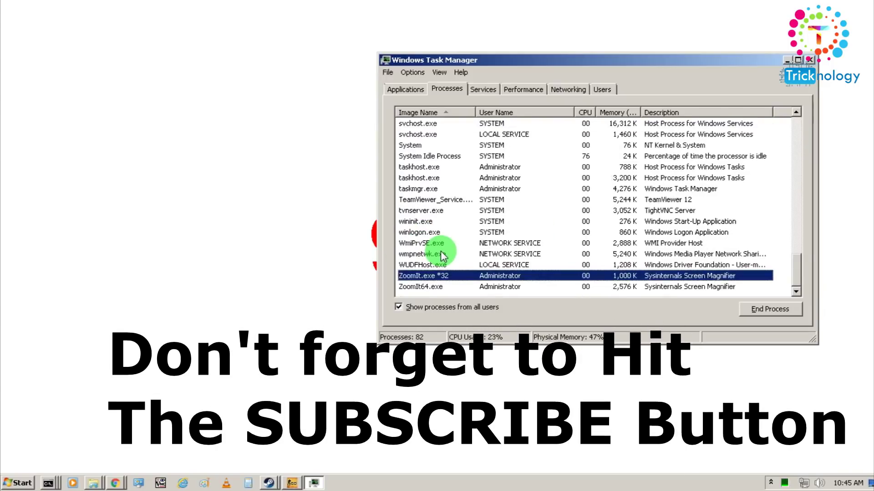